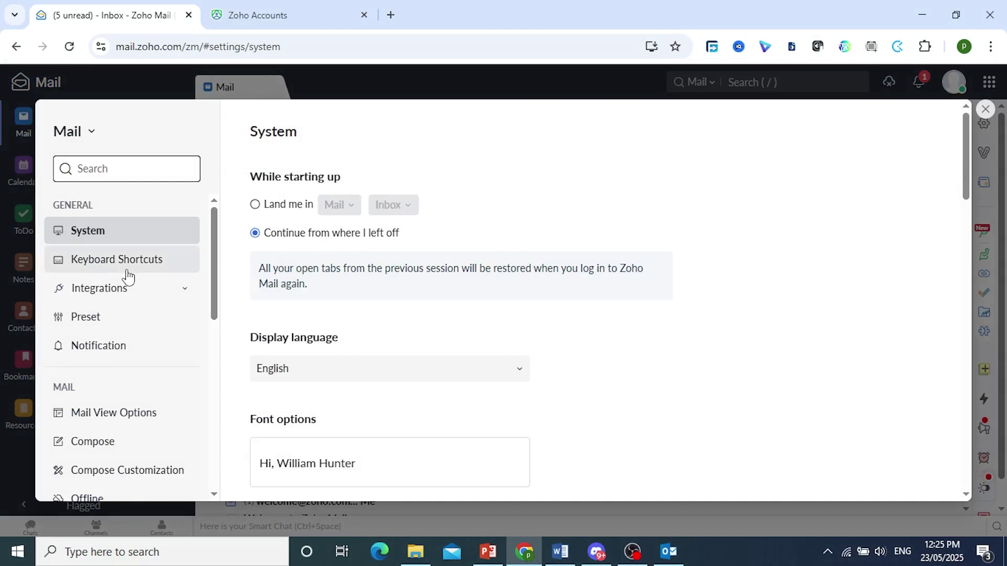
Step: Open Mail Accounts in Zoho Mail settings to show the primary account's General details
scroll(124, 270, down, 7)
scroll(128, 275, down, 3)
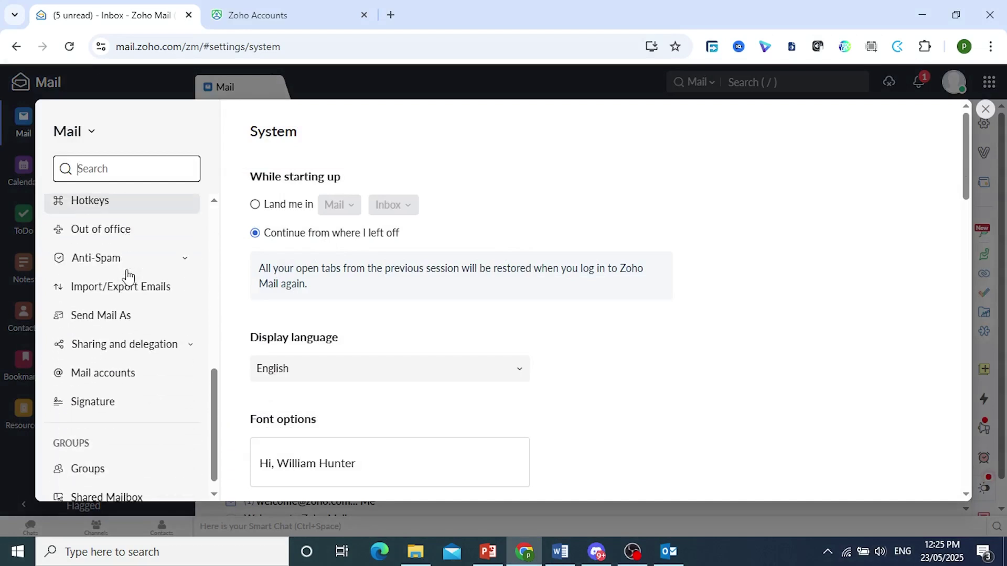
scroll(128, 447, up, 3)
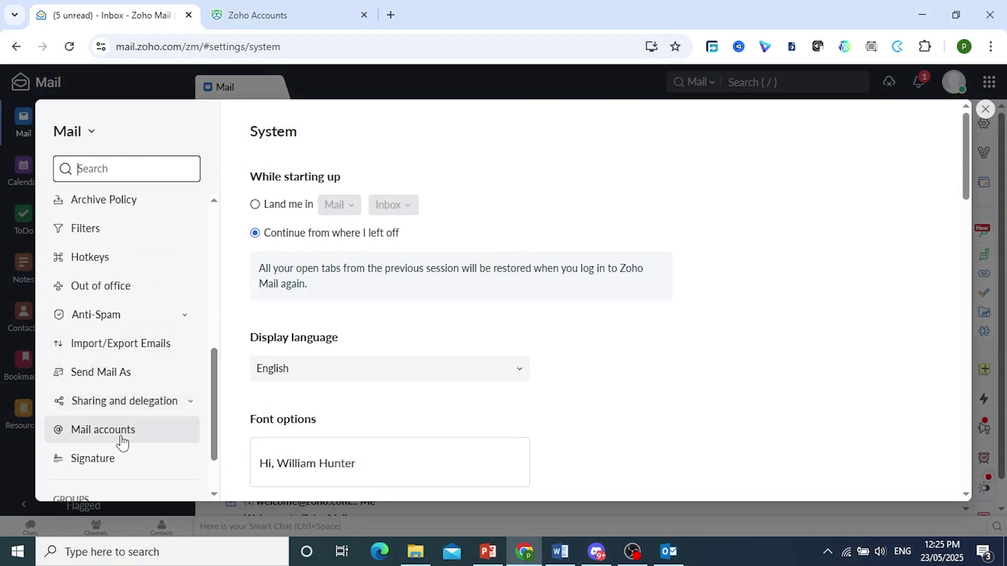
click(121, 444)
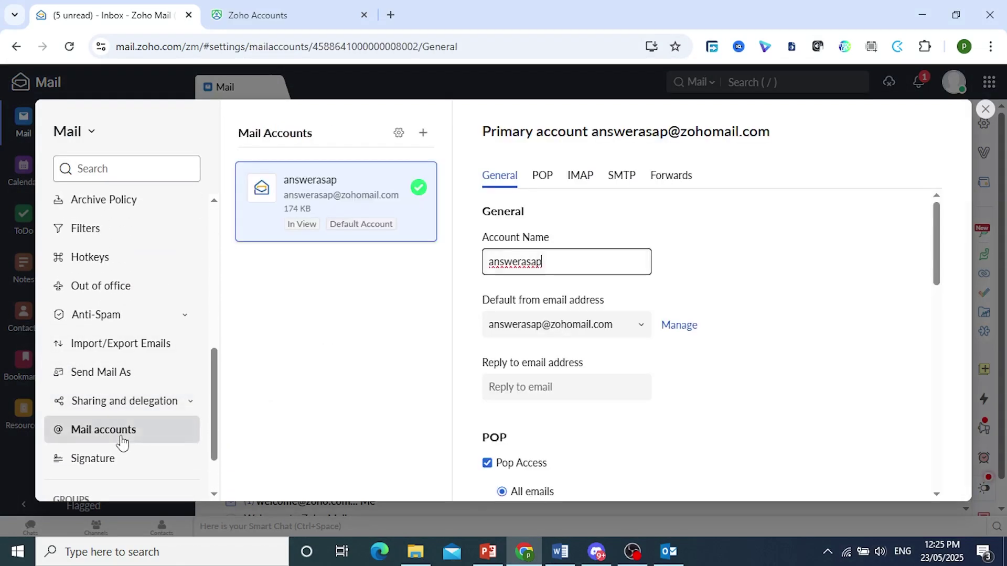
Step: Toggle IMAP Access off and back on, save the IMAP settings, and return to Outlook
click(581, 179)
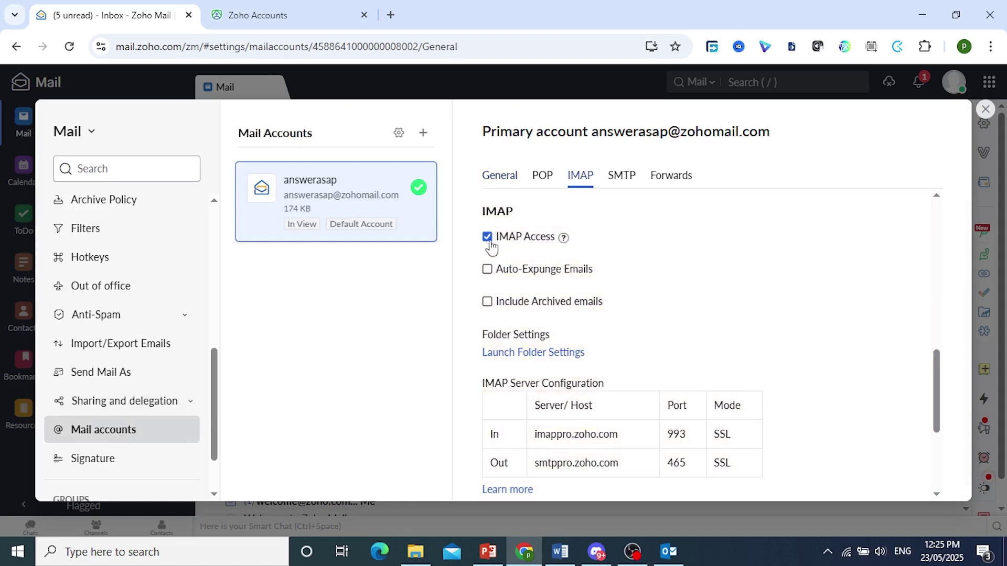
click(492, 240)
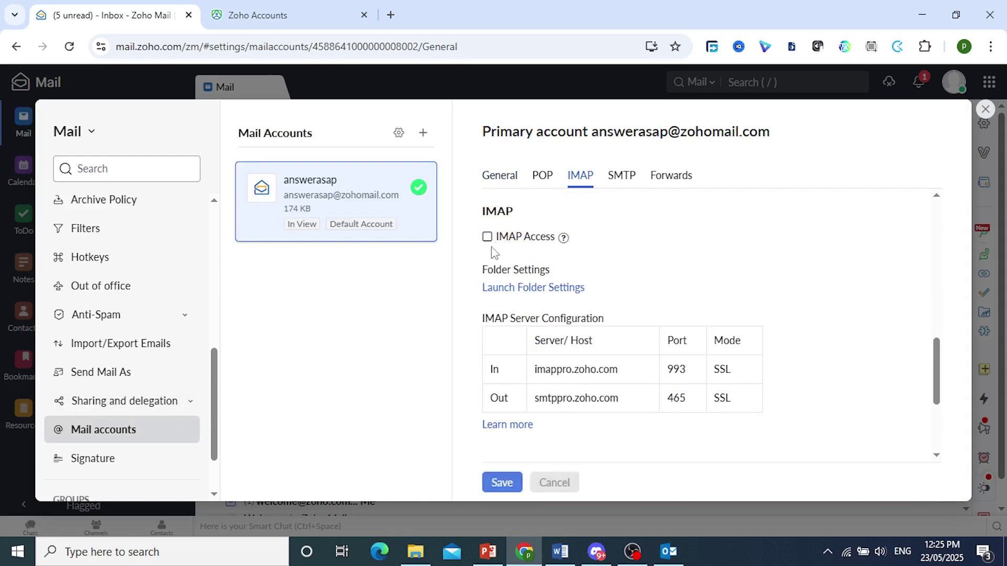
click(492, 240)
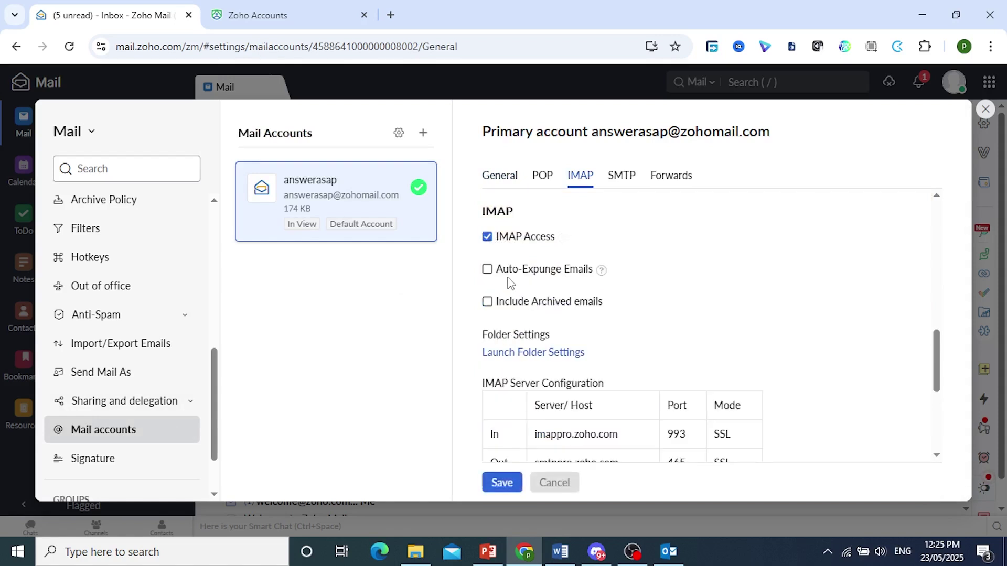
scroll(516, 316, down, 2)
click(503, 480)
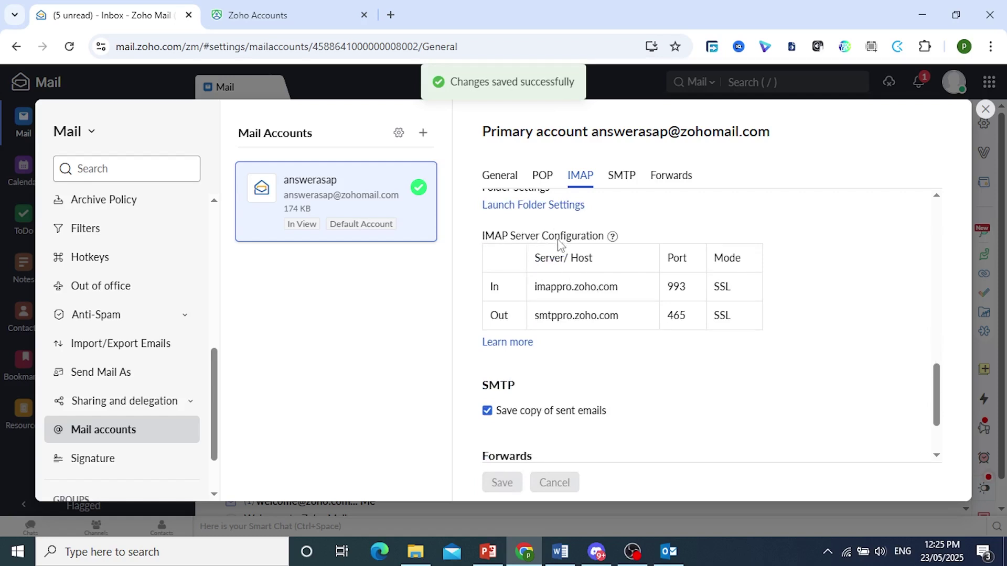
mouse_move(609, 237)
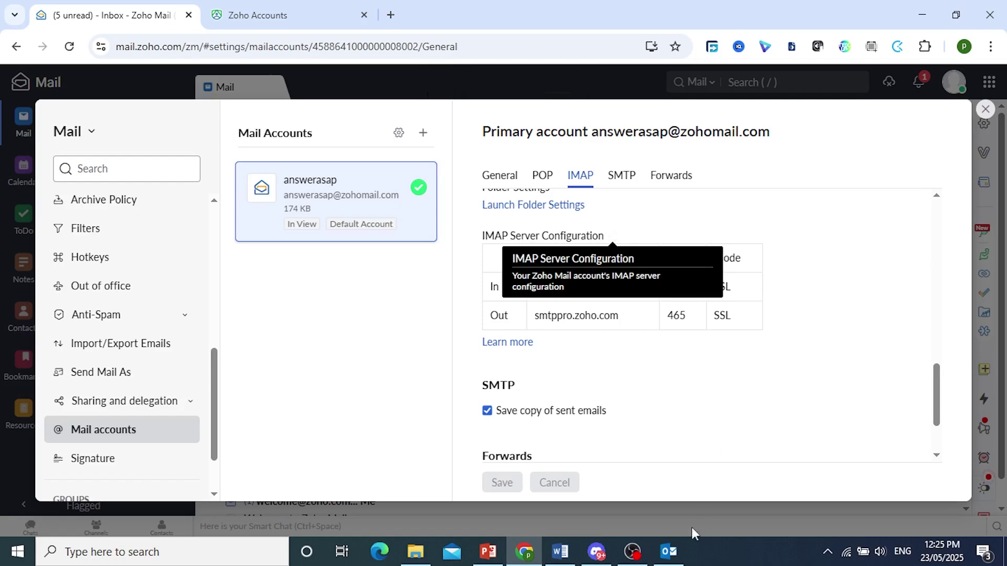
click(669, 551)
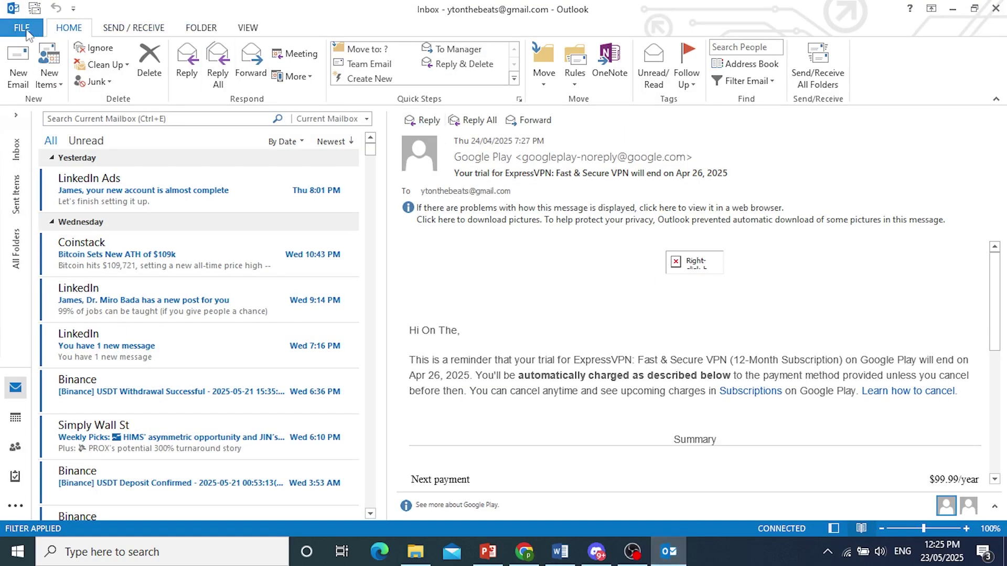
Step: Start adding a new e-mail account from Outlook's Account Information page
click(24, 30)
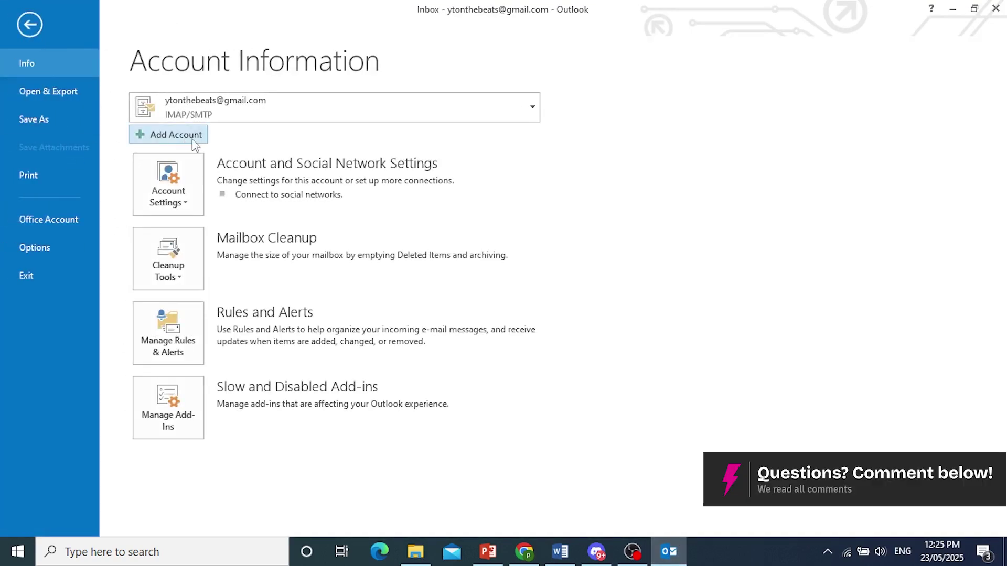
key(Escape)
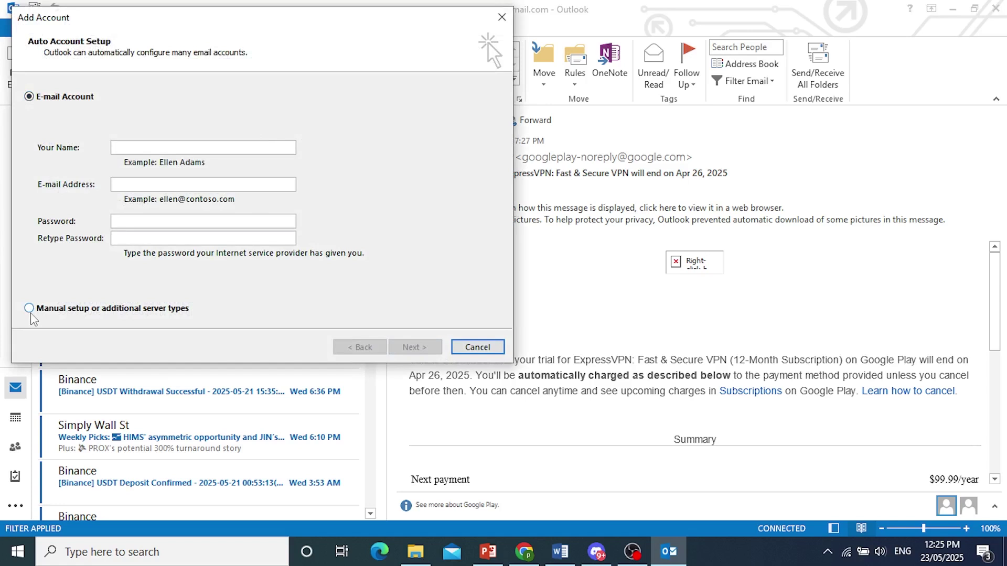
Step: Choose manual setup with the POP or IMAP service to reach the server settings form
click(30, 309)
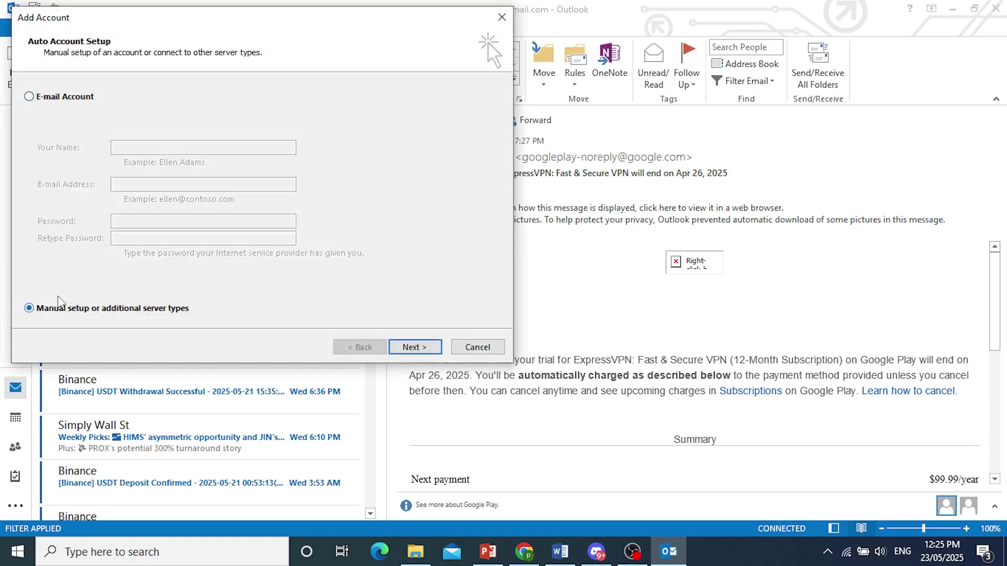
click(414, 350)
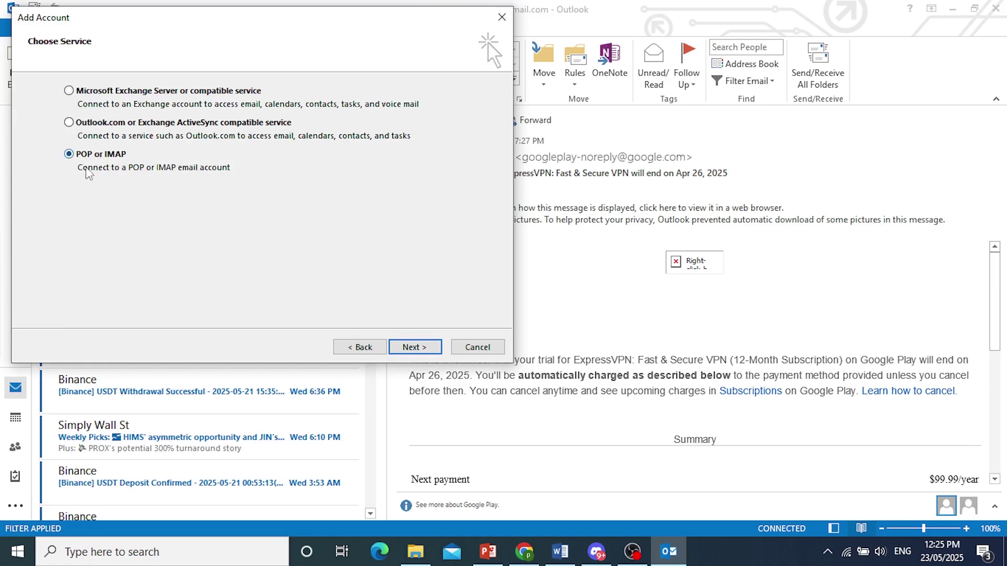
click(426, 347)
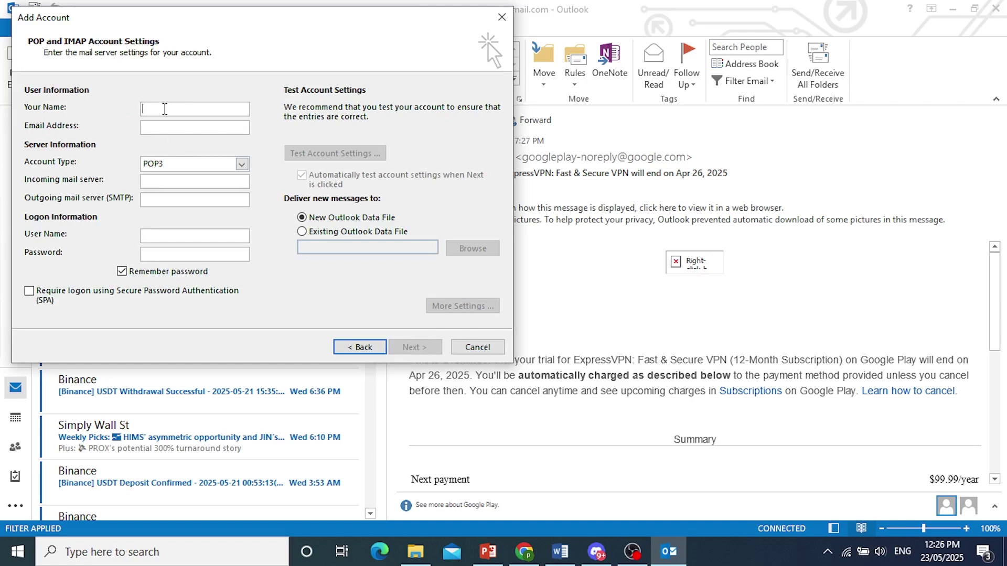
Step: Enter the sender's name and paste the account's e-mail address copied from Zoho Mail
click(165, 109)
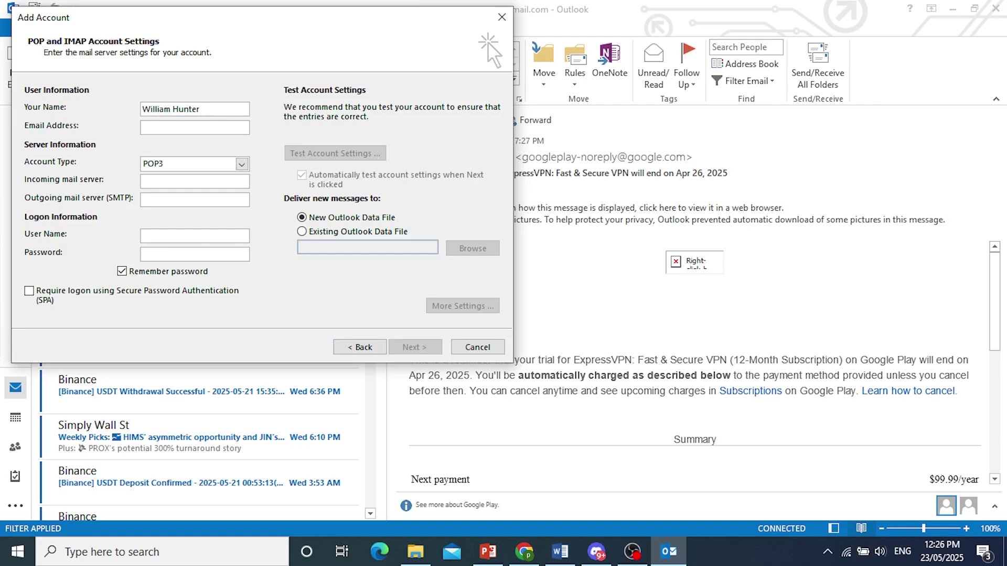
click(750, 553)
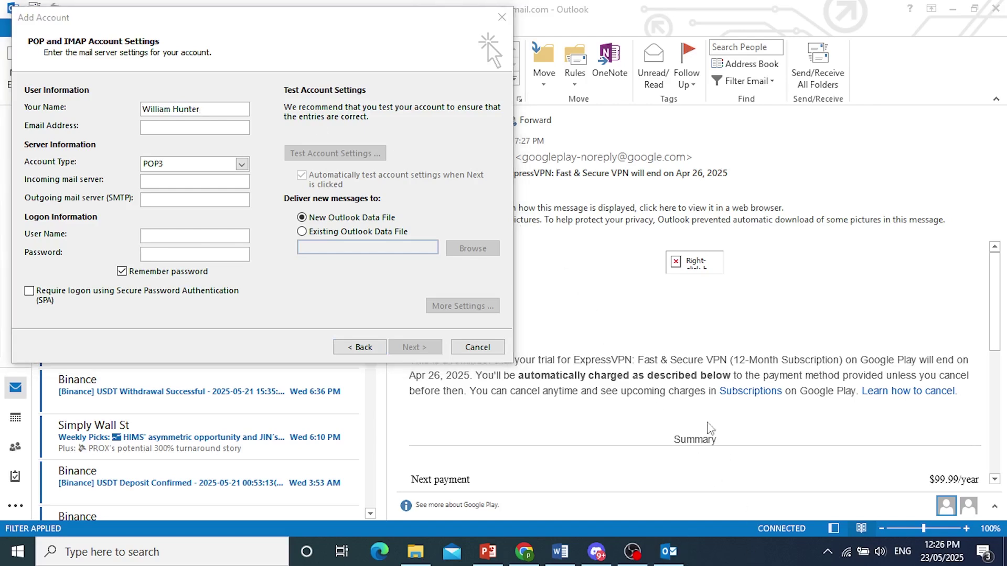
click(525, 551)
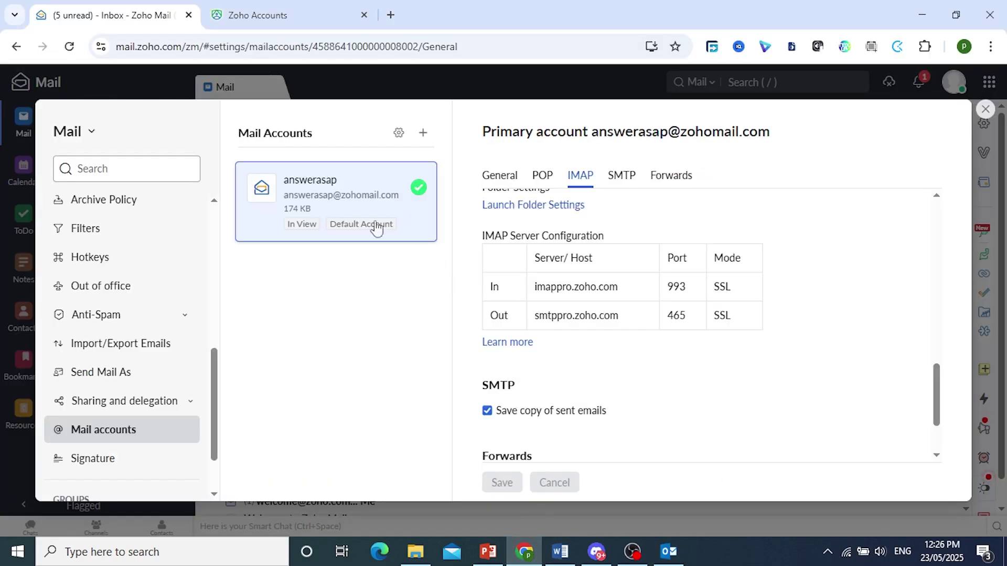
drag(286, 203, 395, 206)
key(ctrl+c)
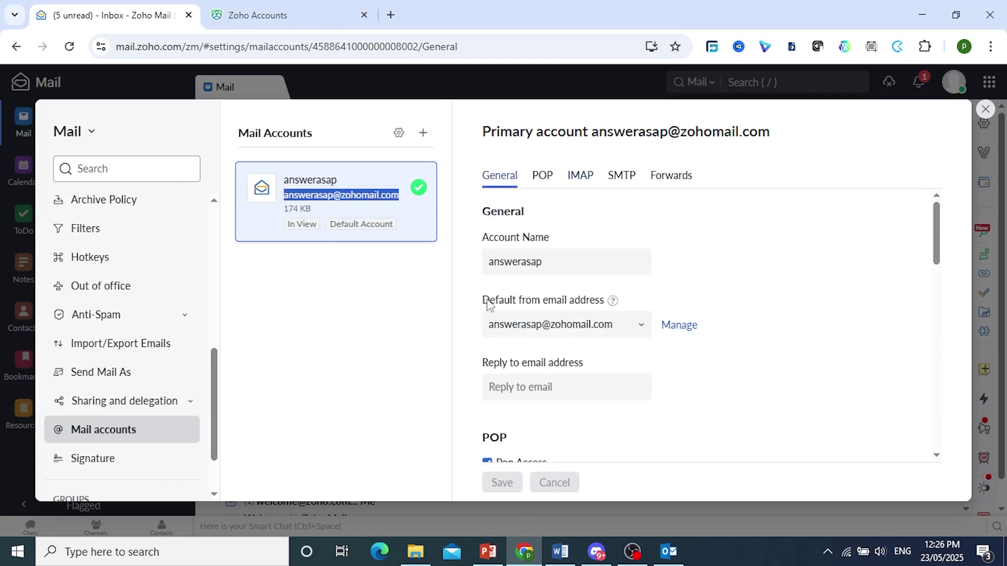
click(670, 552)
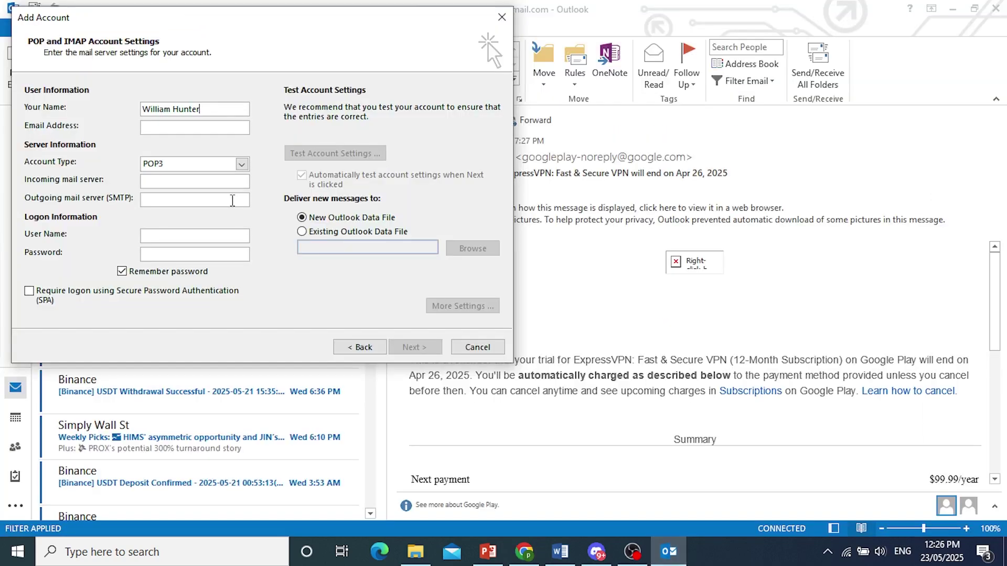
key(ctrl+v)
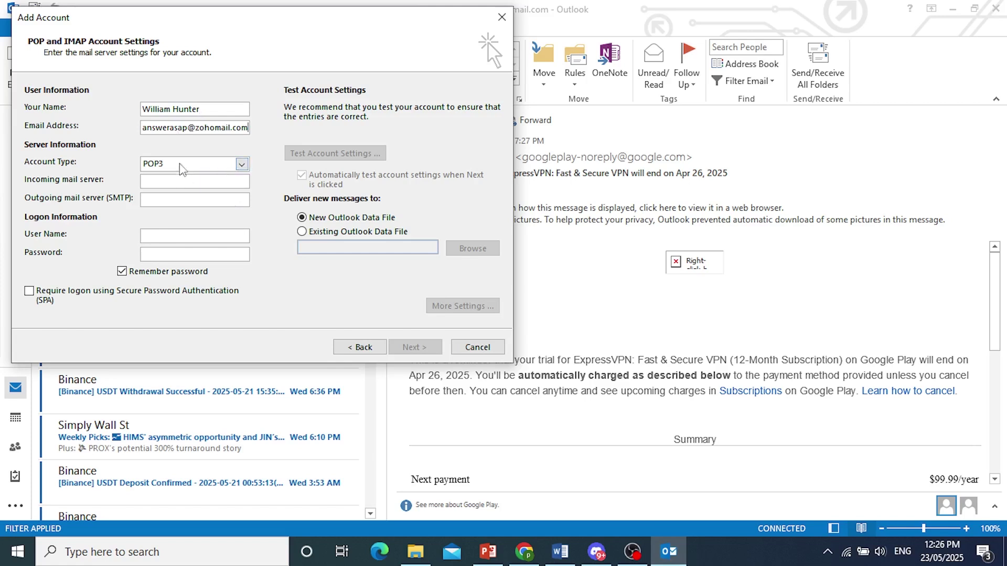
Step: Set the account type to IMAP, then go back to Zoho Mail for the server details
click(206, 163)
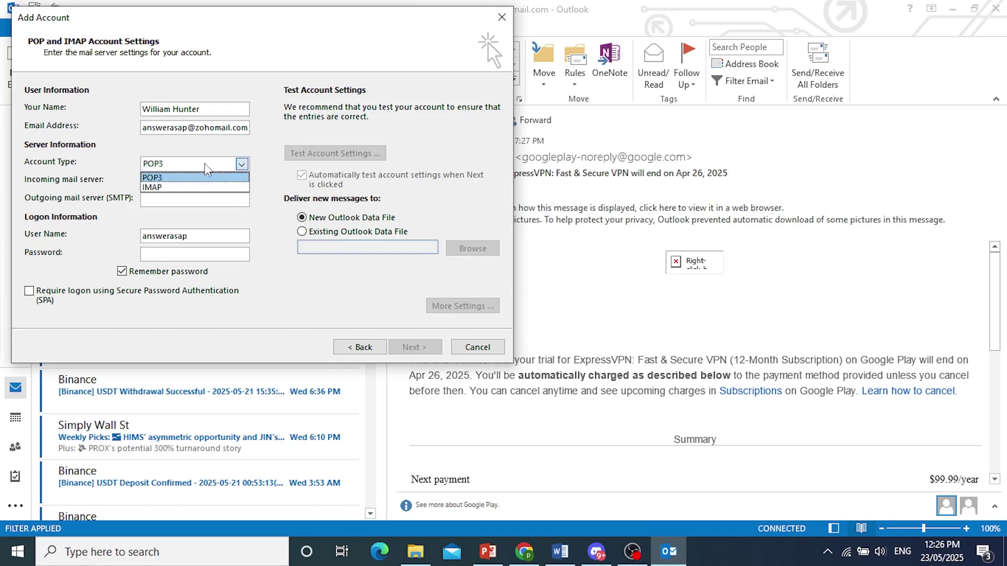
click(178, 189)
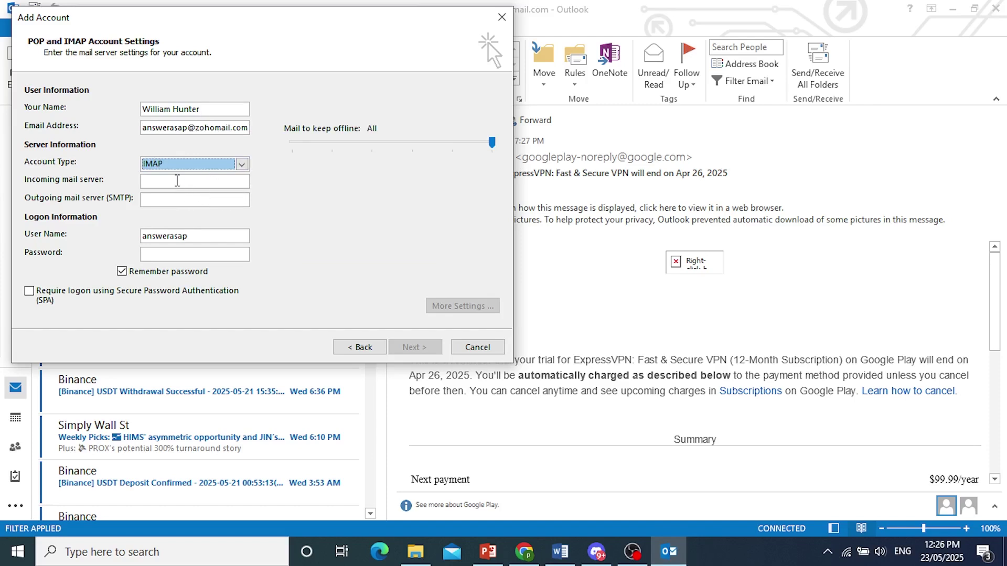
click(177, 180)
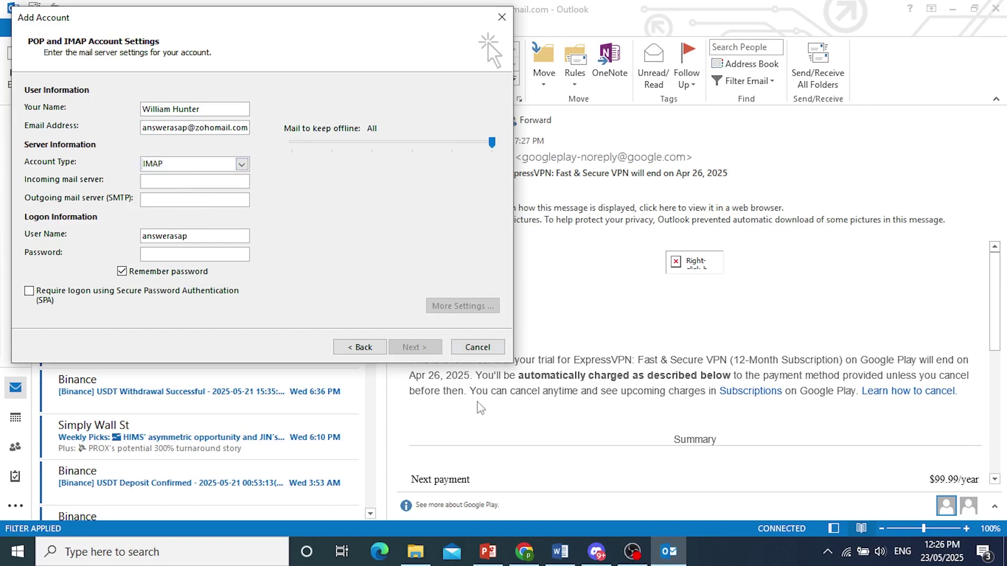
click(524, 551)
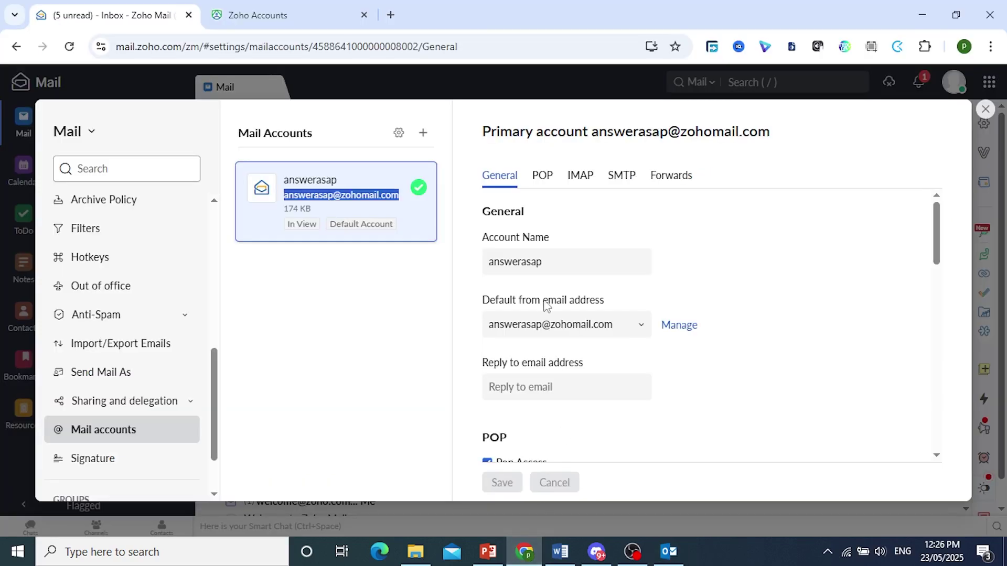
Step: Copy imappro.zoho.com from Zoho's IMAP Server Configuration into Outlook's incoming mail server field
click(581, 177)
scroll(556, 293, down, 3)
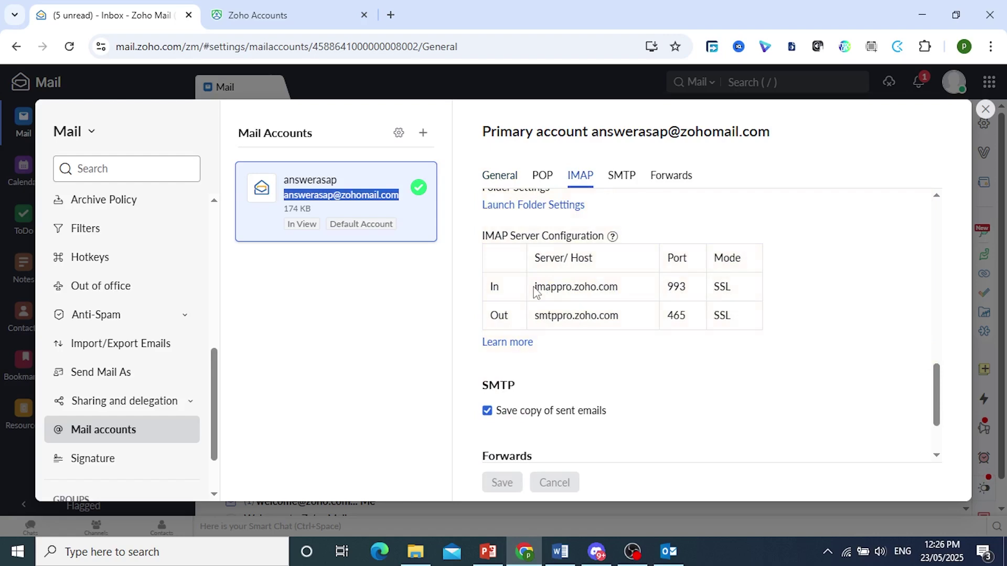
drag(535, 292, 625, 291)
key(ctrl+c)
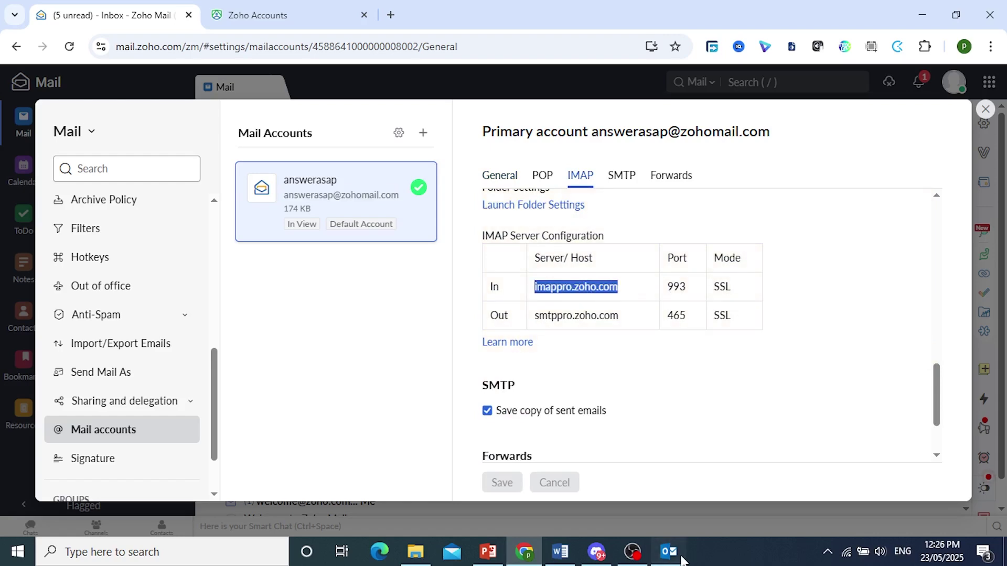
click(668, 551)
key(ctrl+v)
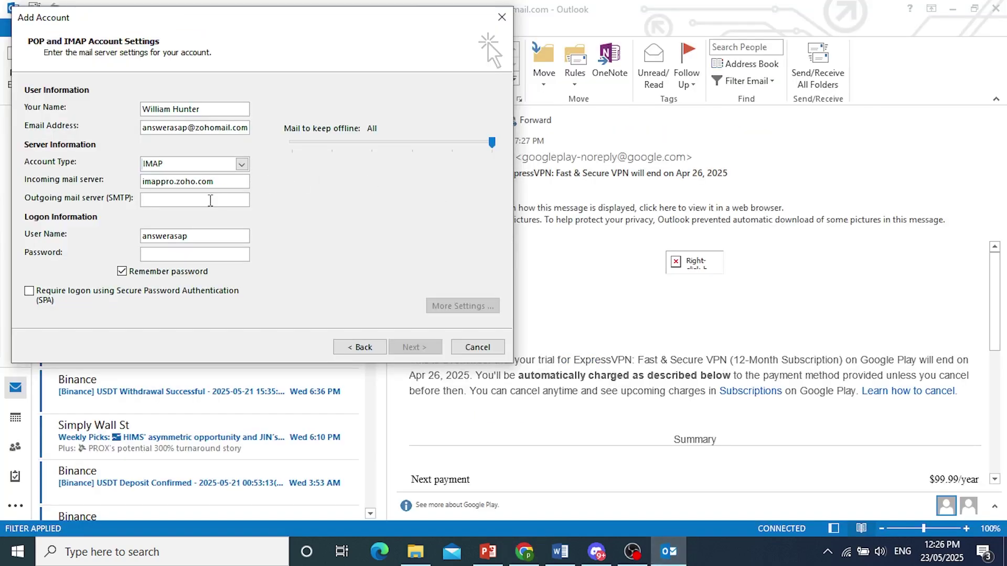
Step: Copy smtppro.zoho.com from Zoho into Outlook's outgoing mail server field
click(670, 555)
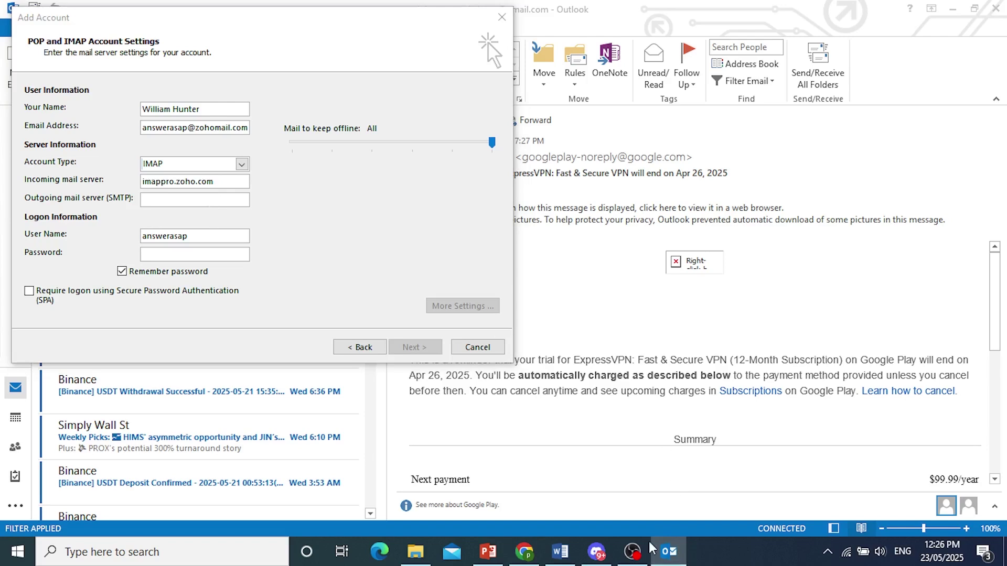
click(525, 551)
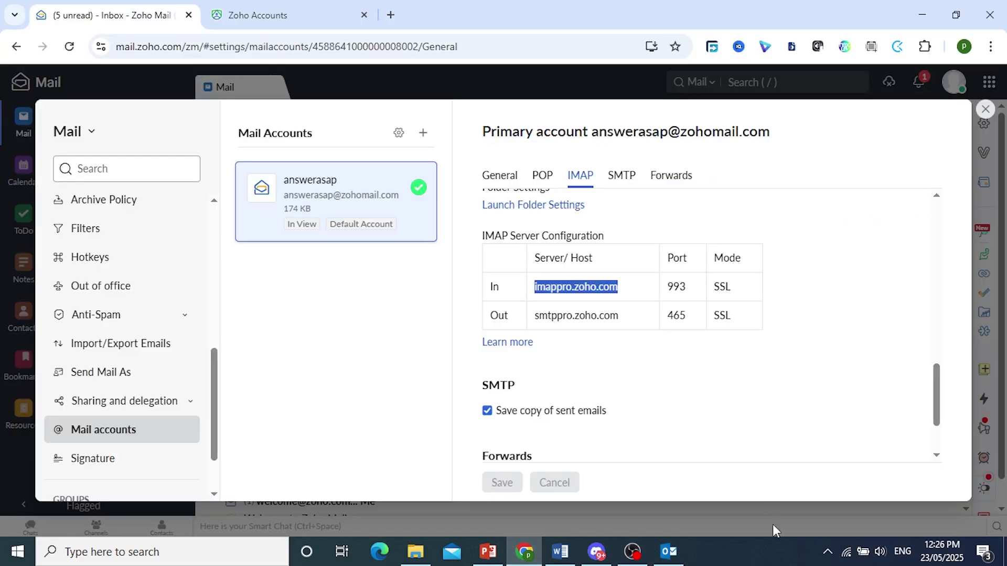
click(758, 546)
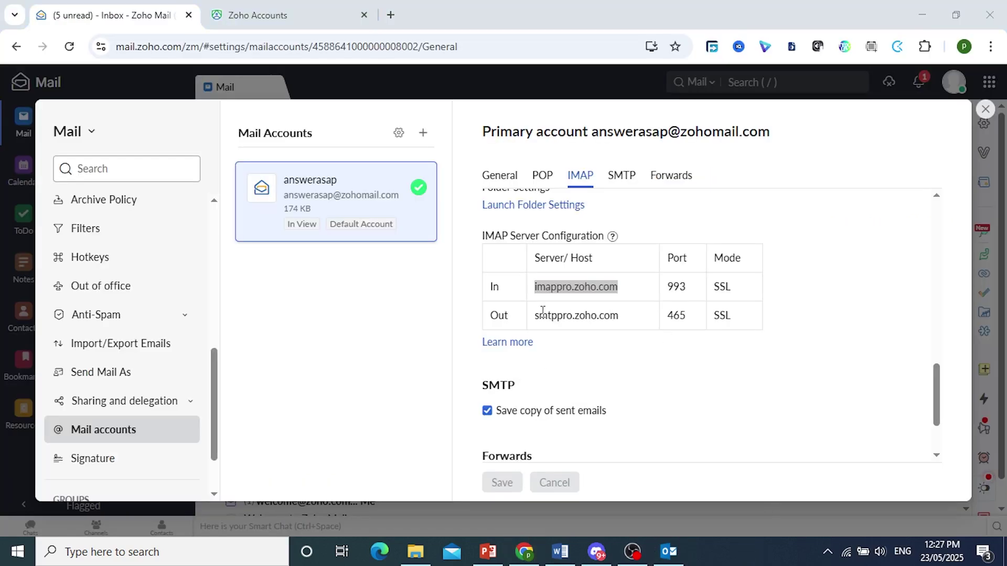
drag(535, 314, 623, 325)
key(ctrl+c)
click(676, 559)
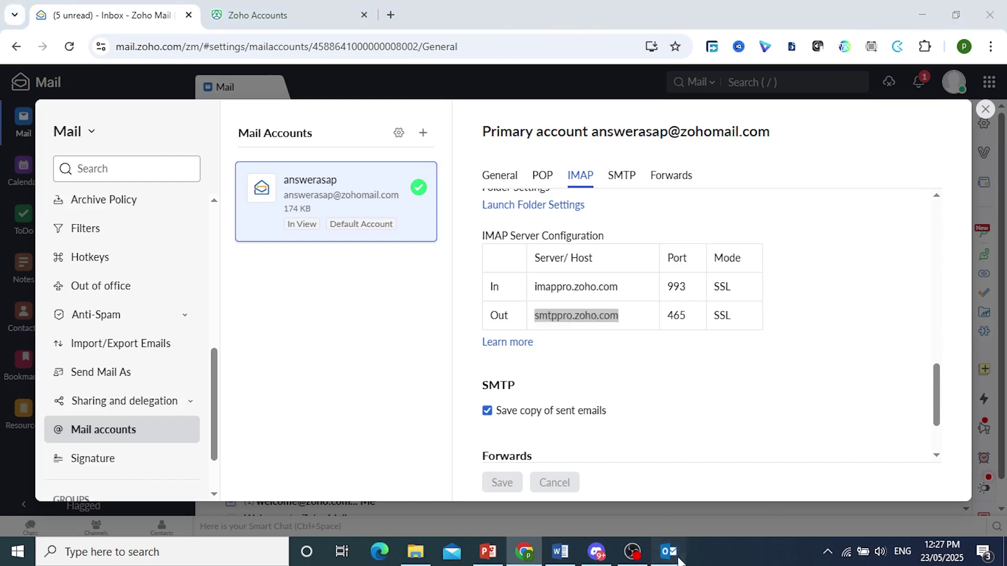
click(223, 198)
key(ctrl+v)
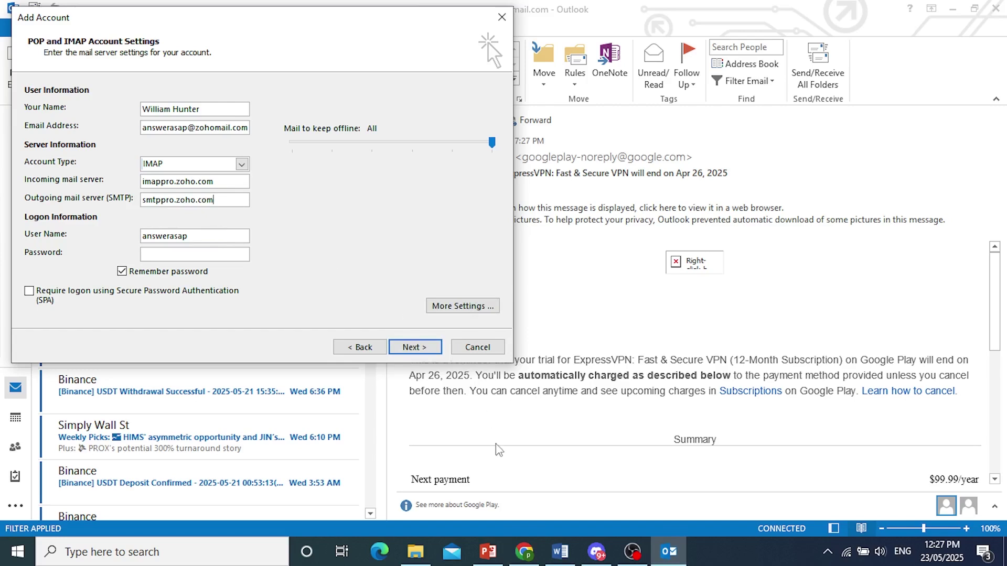
Step: Replace the short user name with the account's full e-mail address copied from Zoho
click(524, 552)
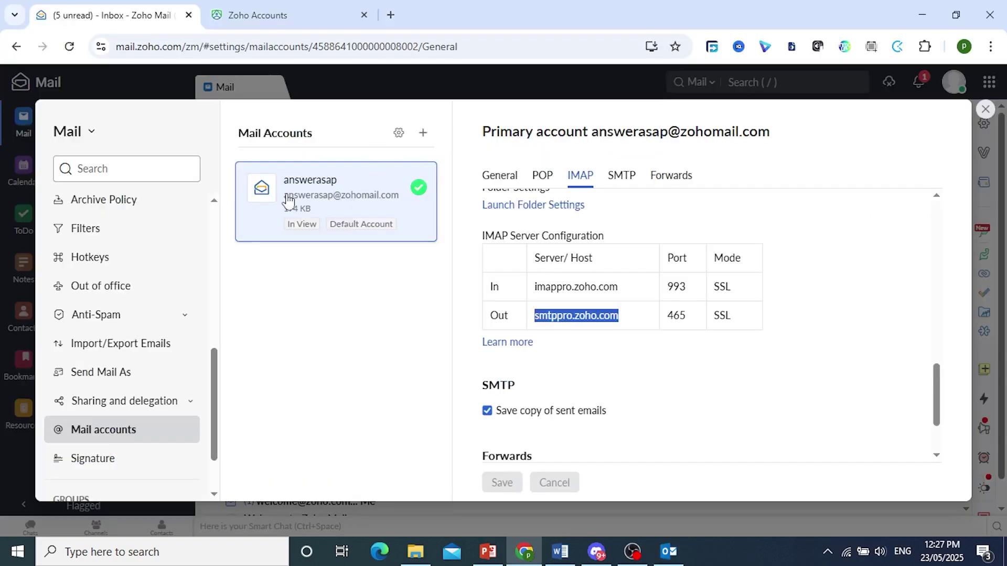
drag(283, 195, 402, 197)
key(ctrl+c)
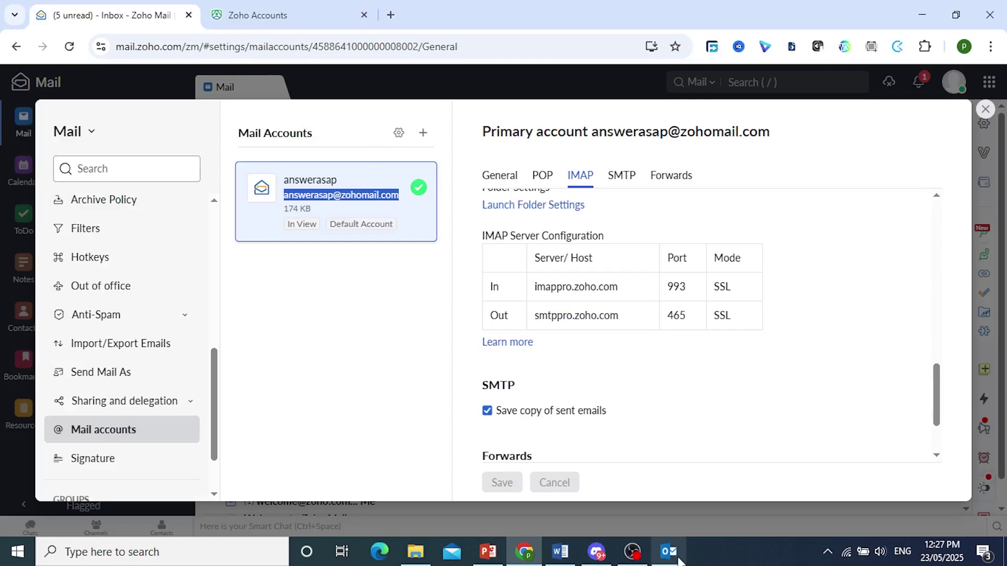
click(668, 551)
drag(225, 236, 131, 235)
key(ctrl+v)
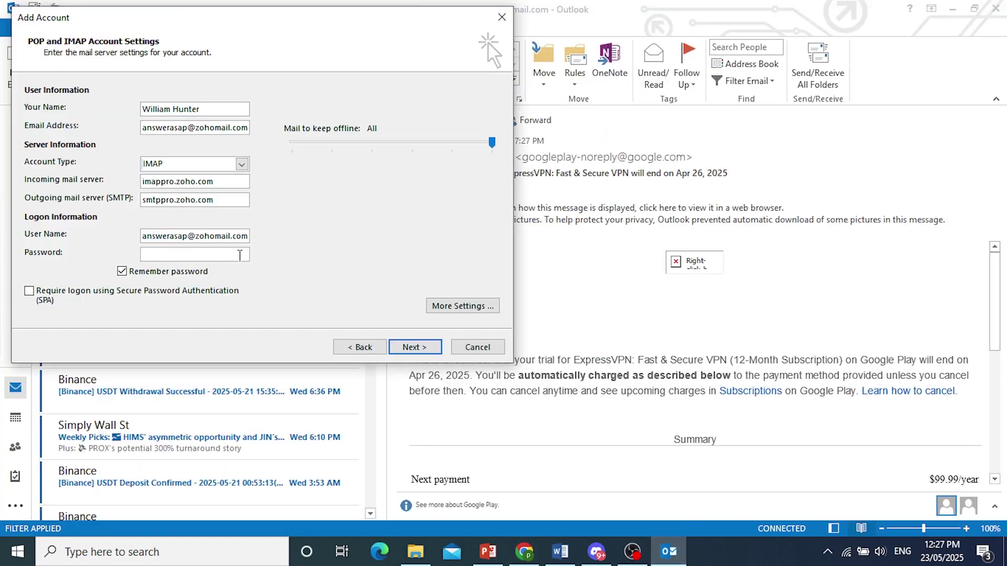
click(524, 551)
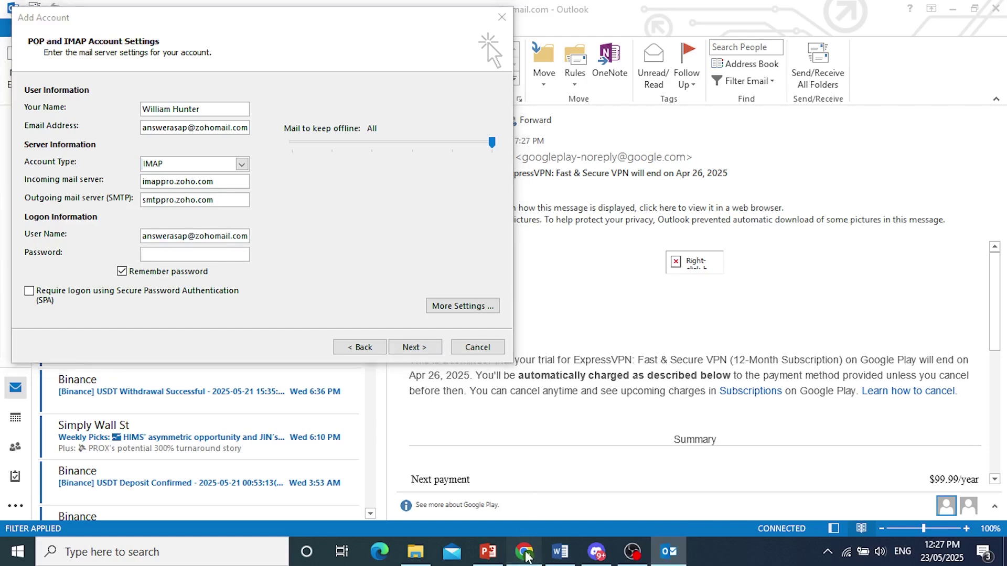
Step: Open Zoho Accounts security settings and locate the Application-Specific Passwords section
click(262, 15)
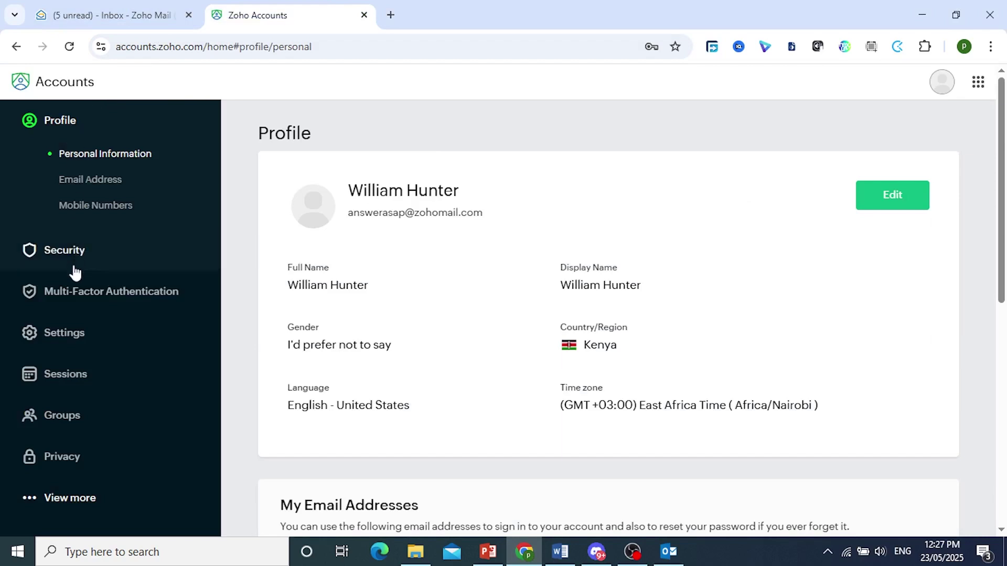
click(57, 250)
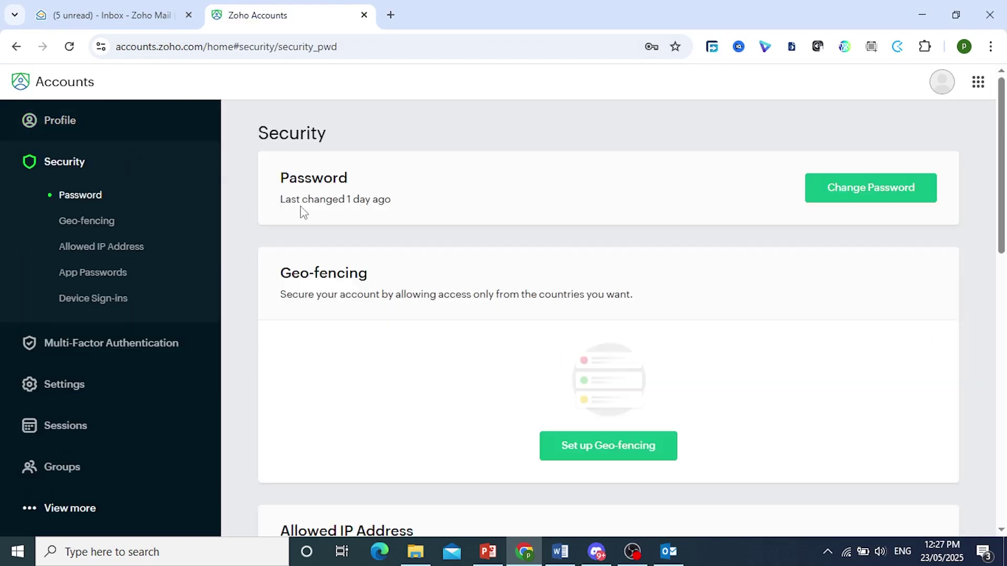
scroll(388, 242, down, 5)
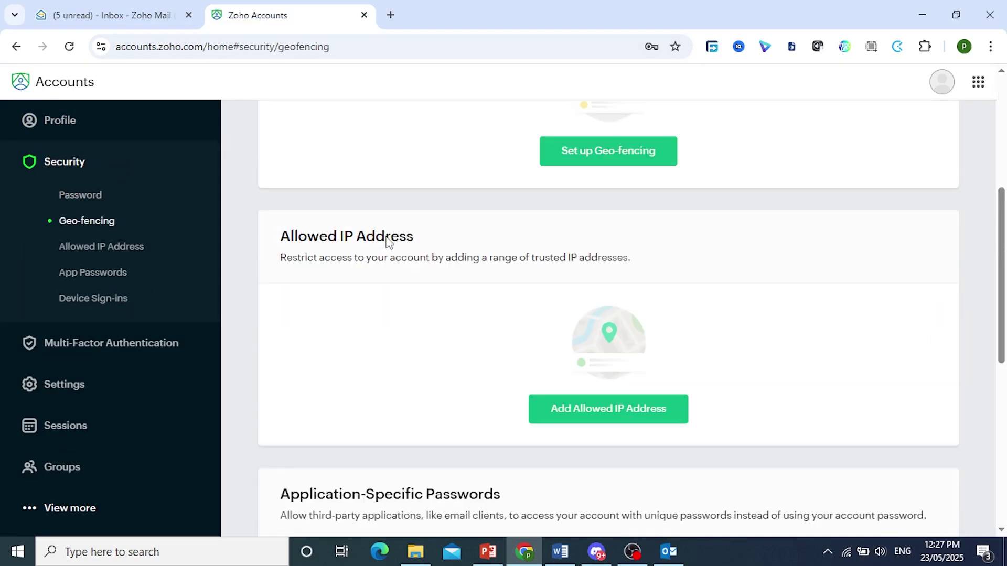
scroll(387, 242, down, 5)
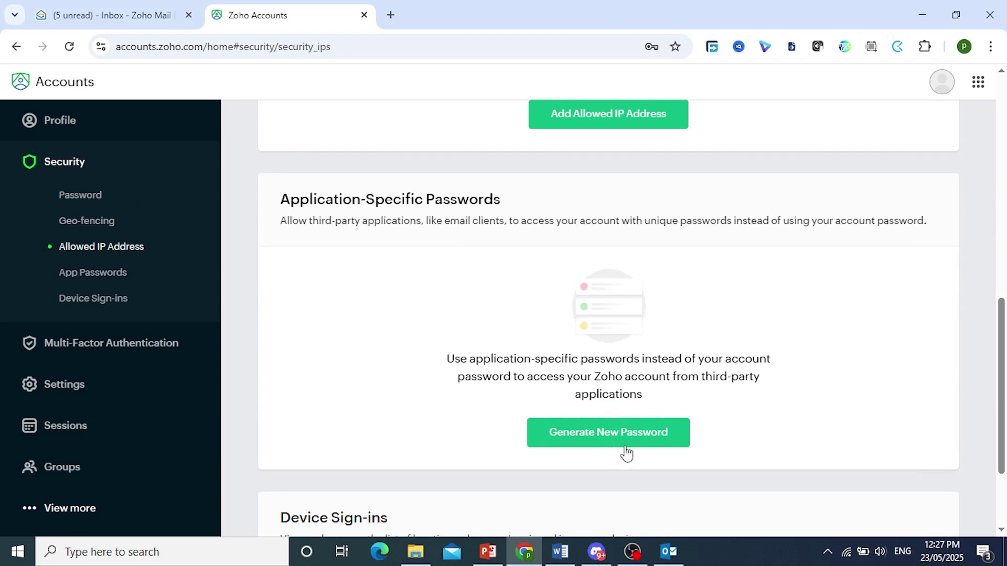
drag(281, 199, 503, 204)
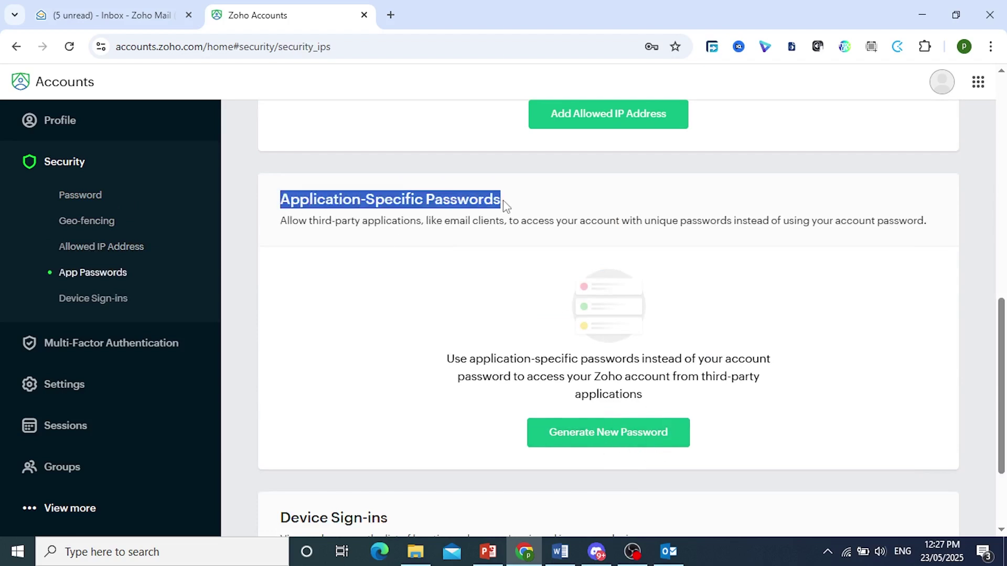
click(504, 206)
Step: Generate an app-specific password named Outlook and copy it
click(614, 433)
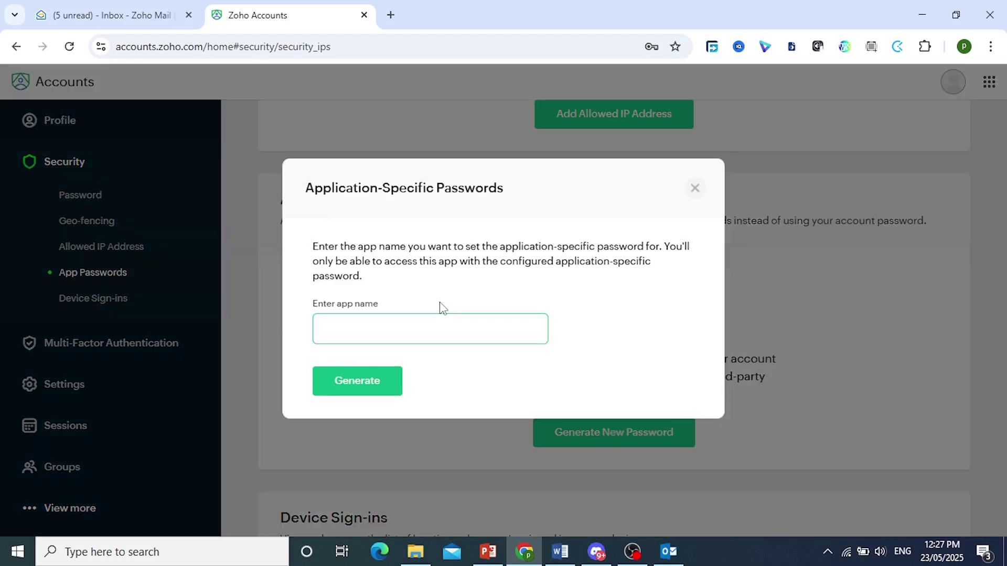
text(O)
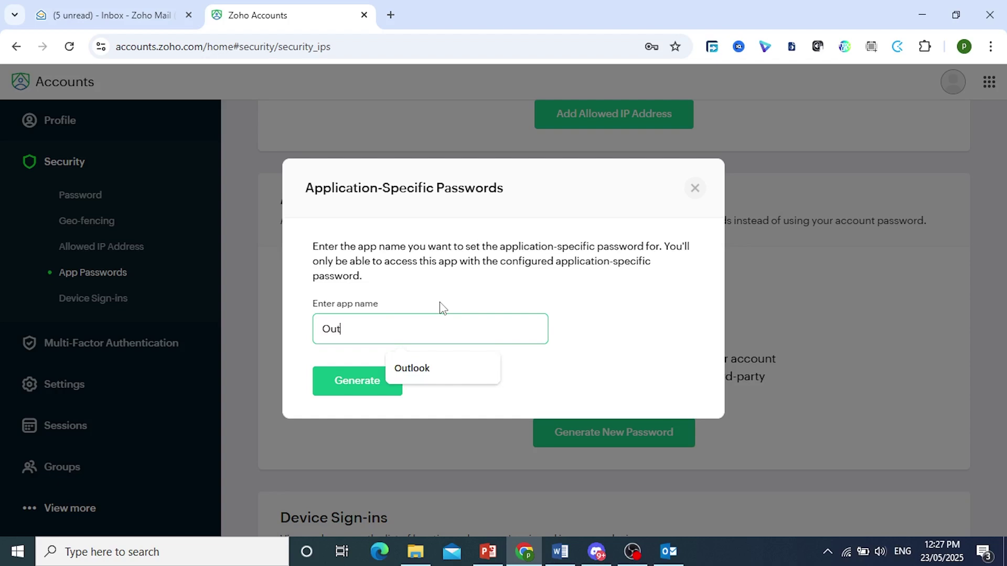
text(ut)
click(449, 373)
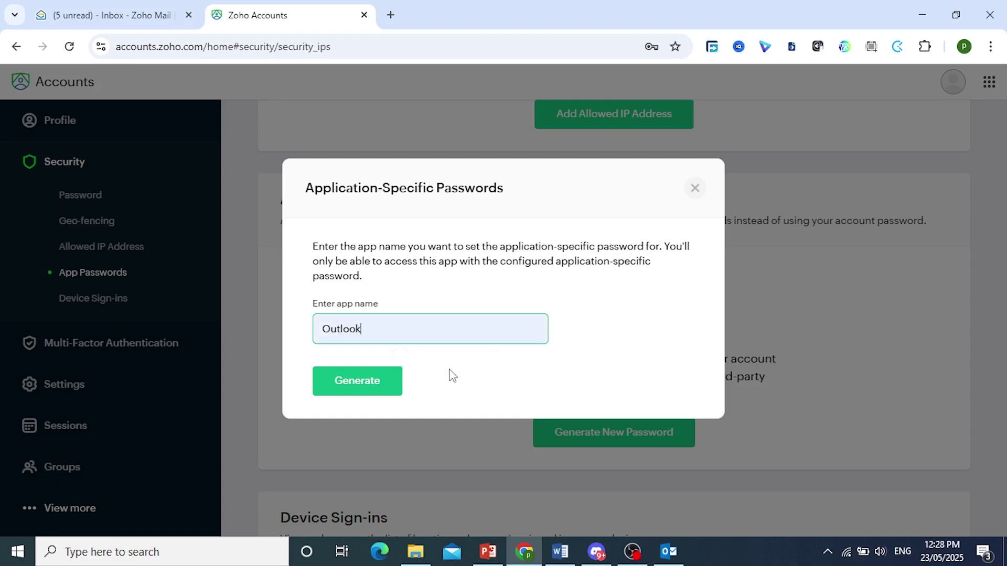
click(360, 385)
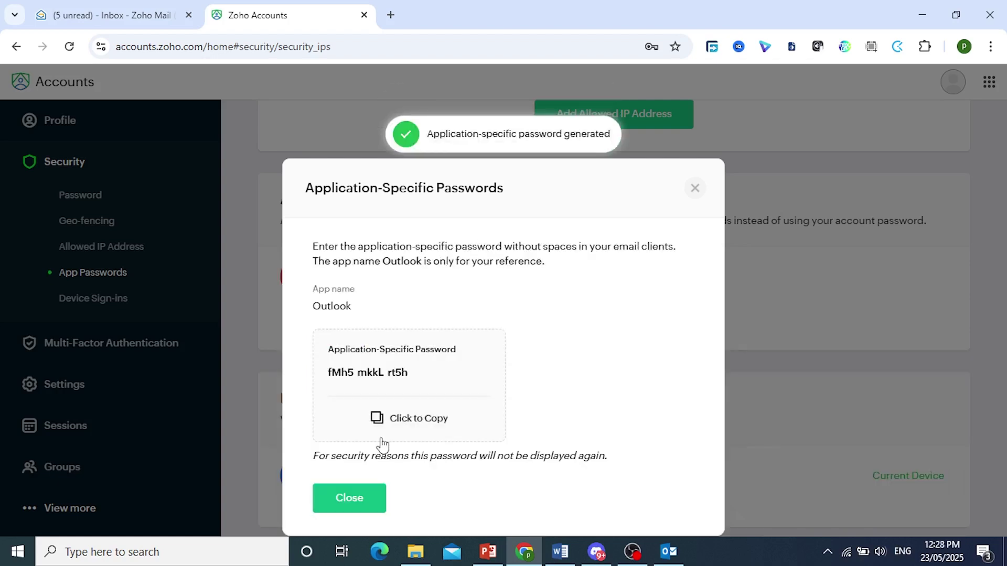
click(427, 420)
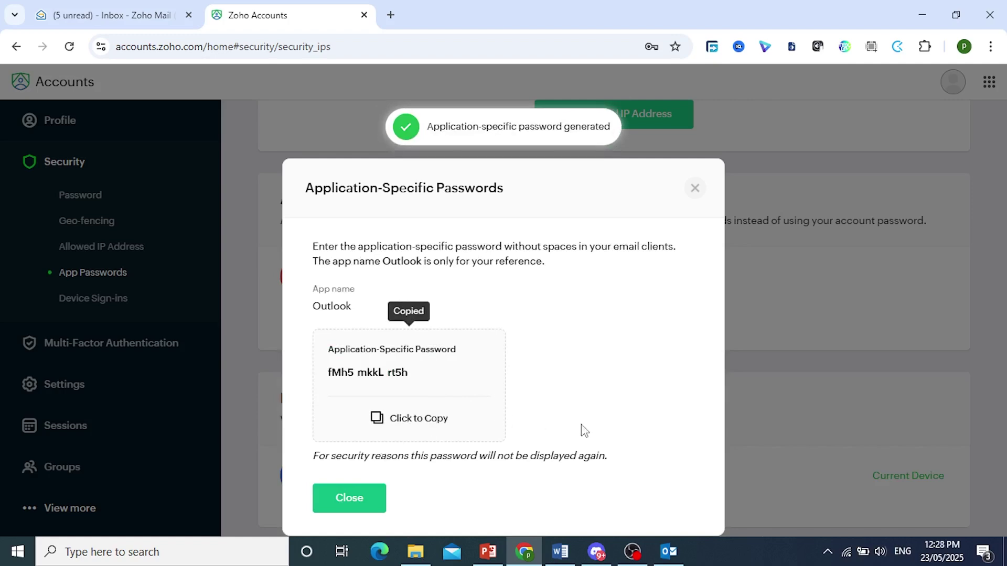
key(alt+Tab)
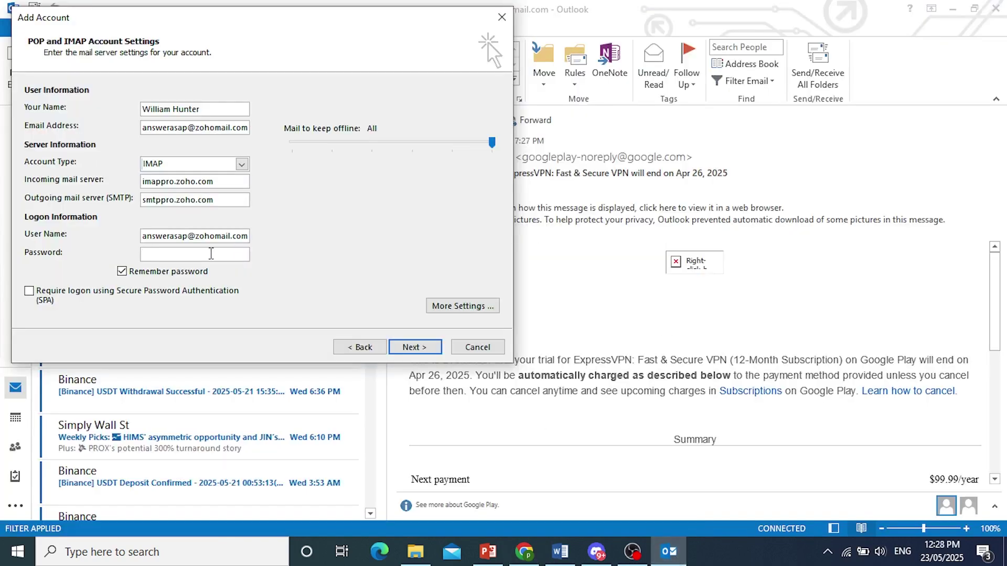
Step: Paste the Zoho app password and require SMTP authentication on the Outgoing Server tab
key(ctrl+v)
click(454, 307)
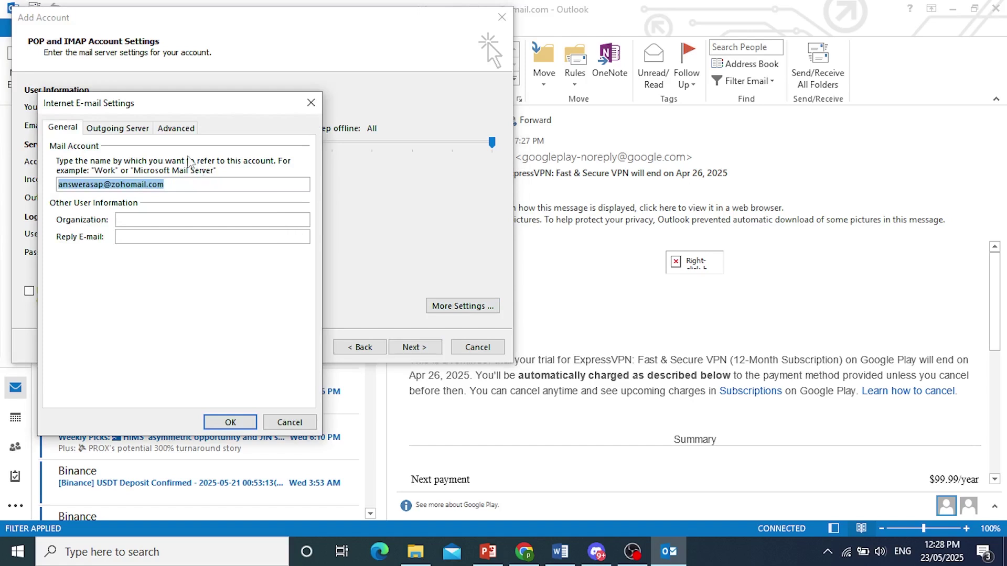
click(126, 135)
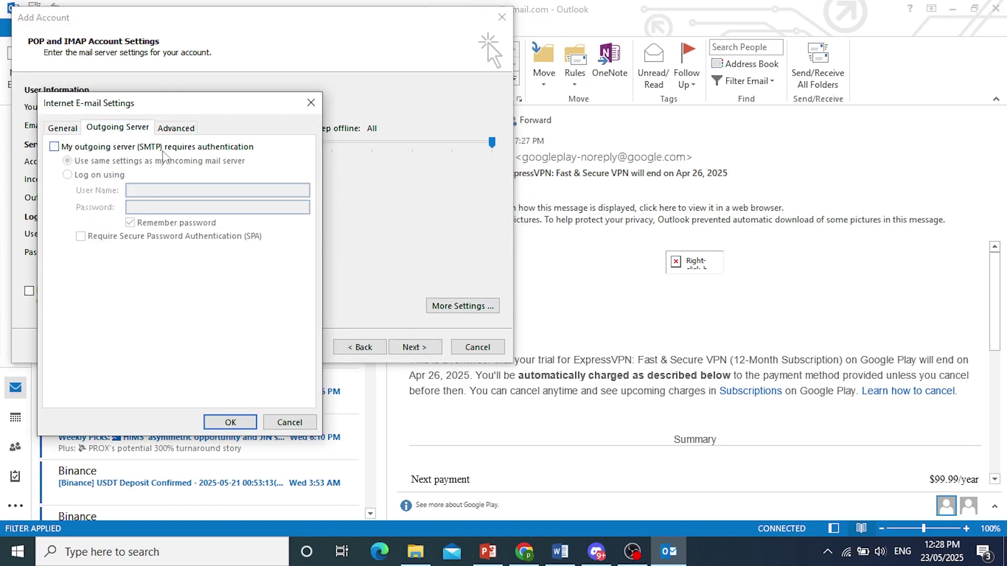
click(55, 147)
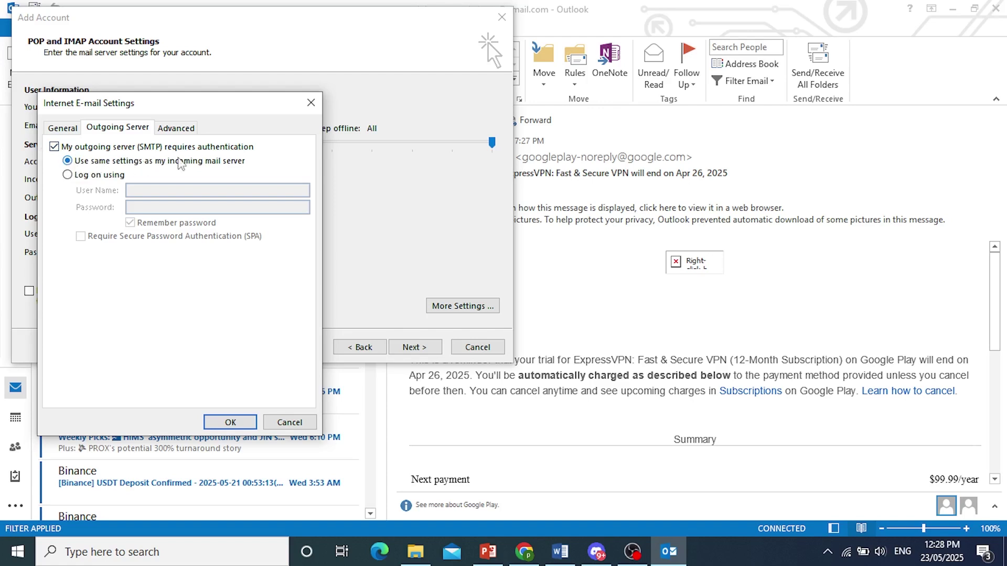
click(175, 129)
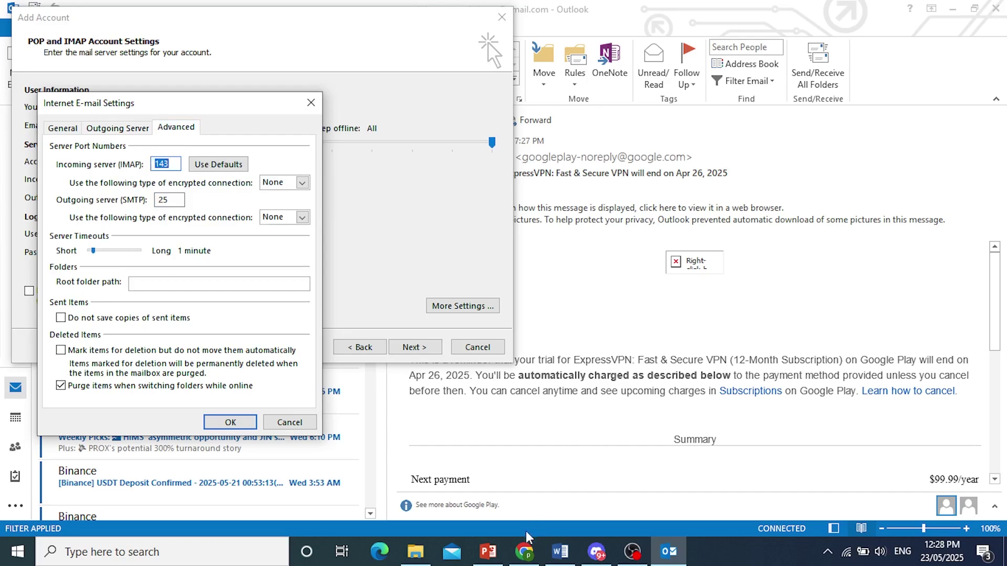
Step: Set the incoming IMAP port to 993, copied from Zoho, with SSL encryption
click(525, 551)
click(75, 7)
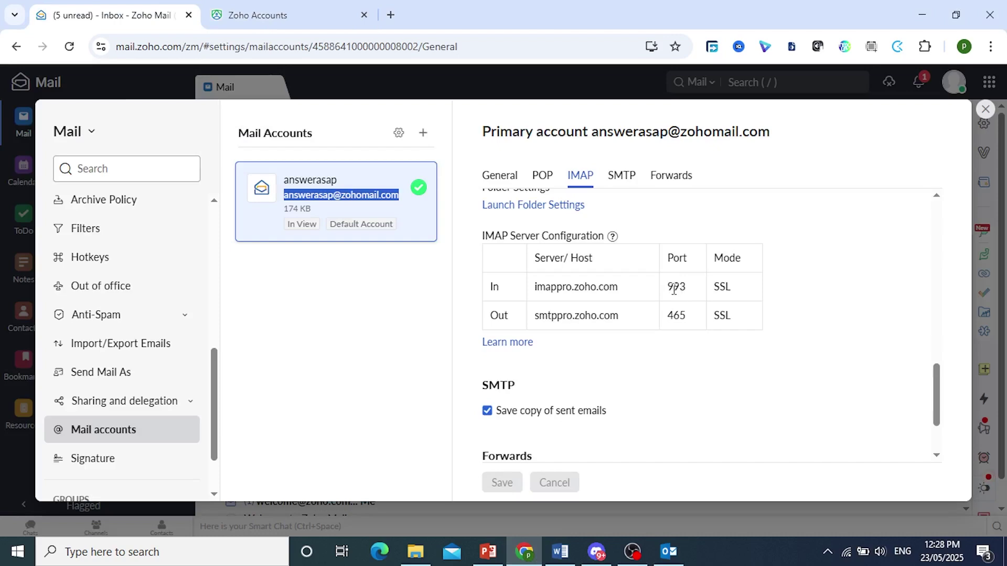
drag(668, 288, 692, 294)
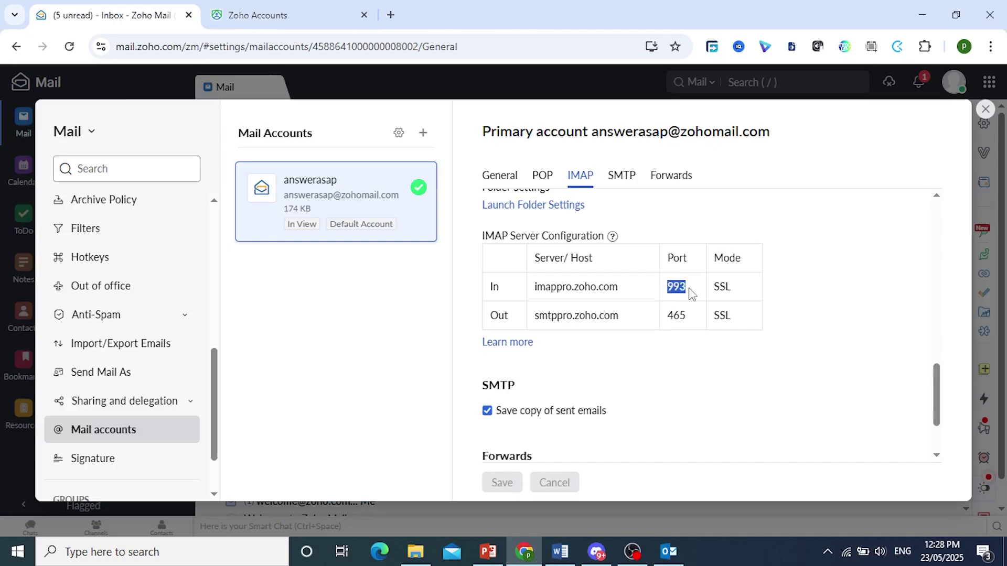
click(678, 558)
key(ctrl+v)
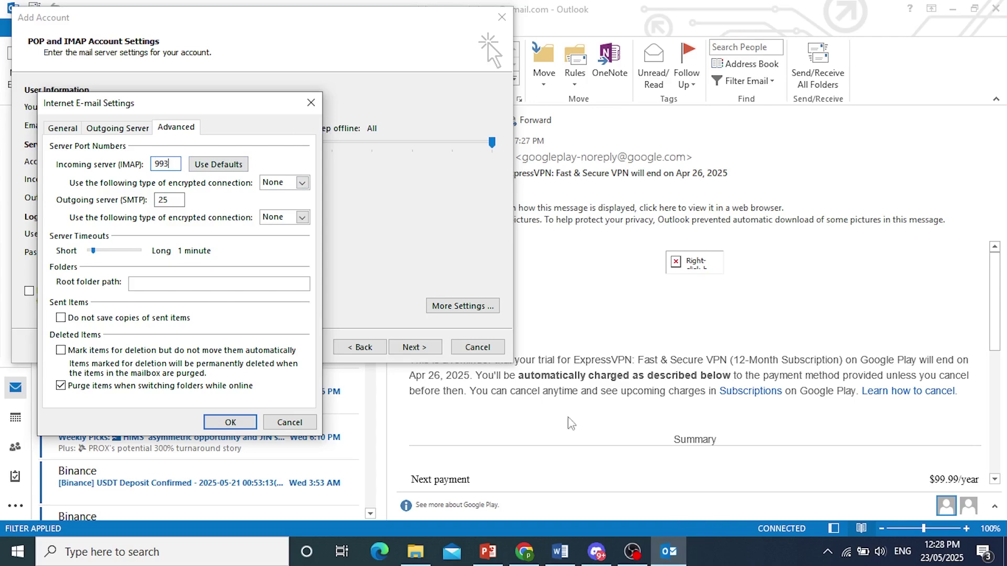
click(524, 551)
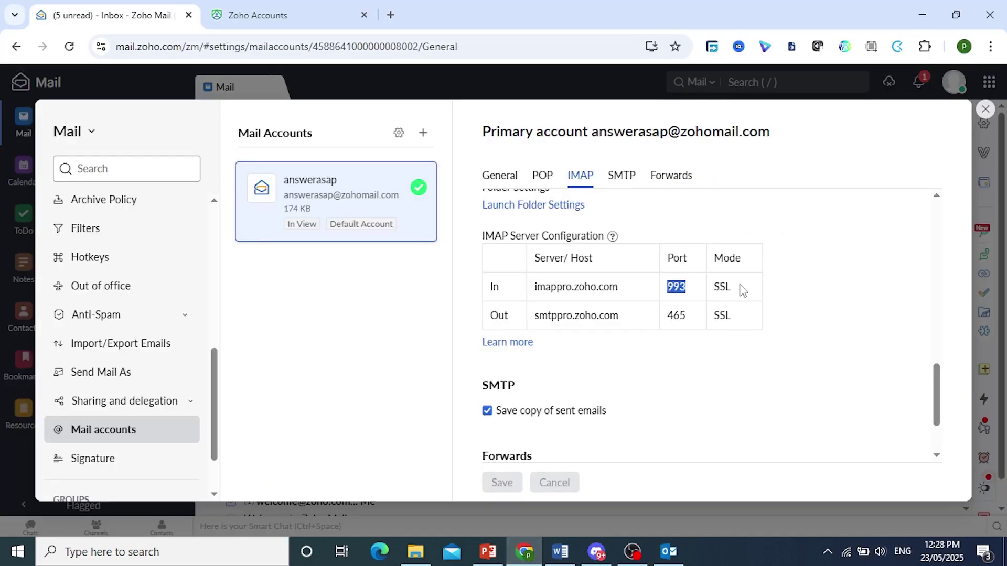
click(672, 552)
click(302, 183)
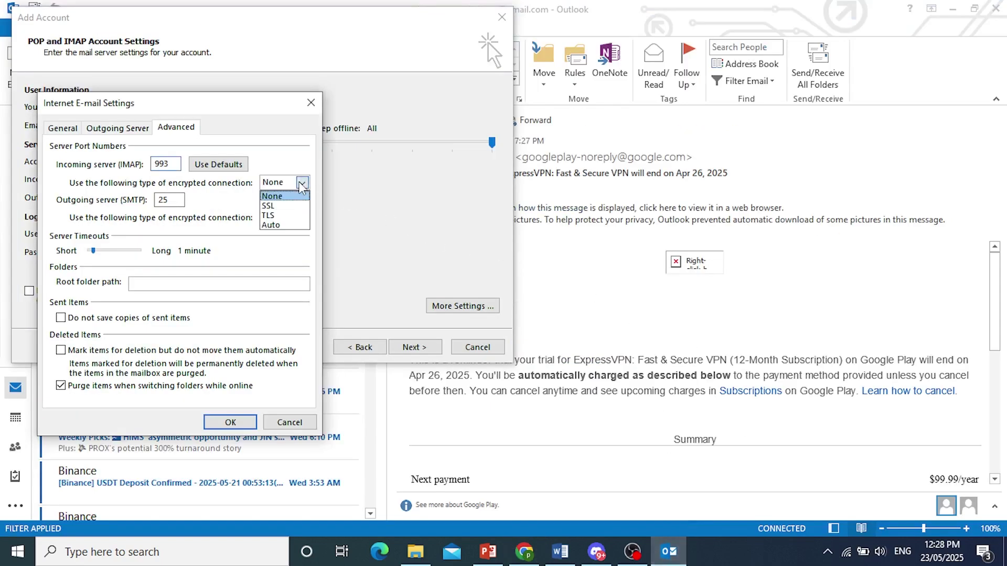
click(268, 206)
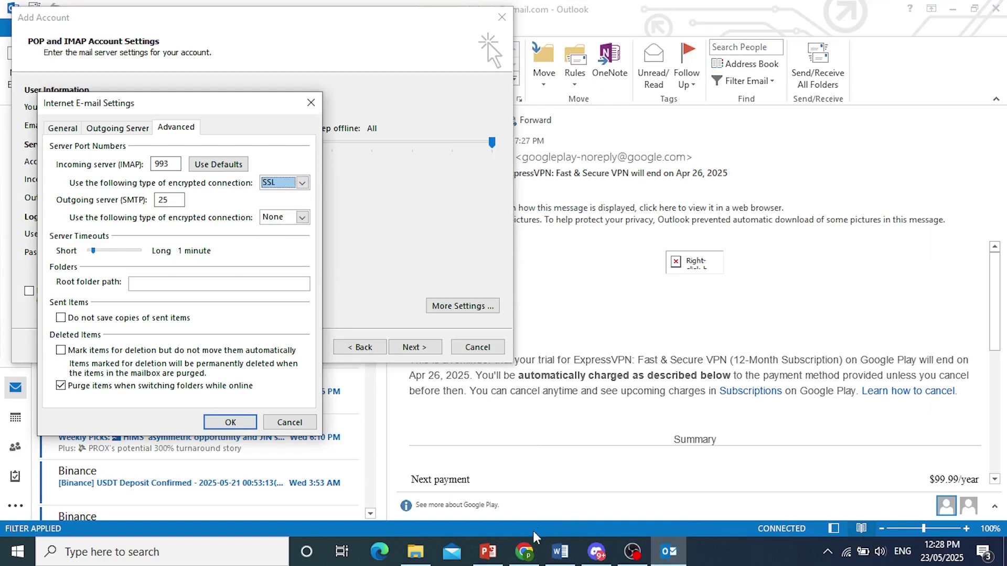
Step: Set the outgoing SMTP port to 465 with SSL encryption and save the server settings
click(524, 550)
double_click(676, 316)
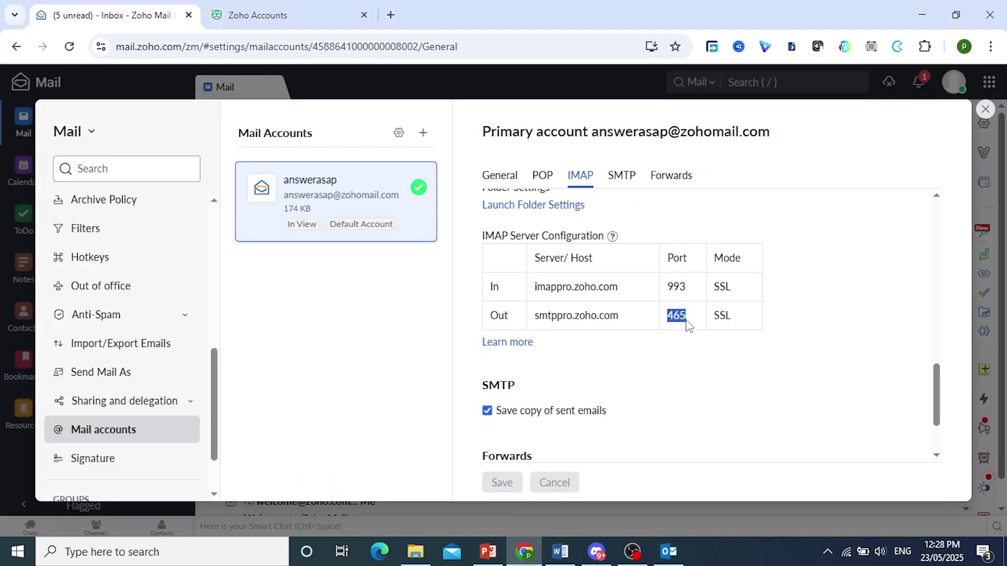
click(524, 551)
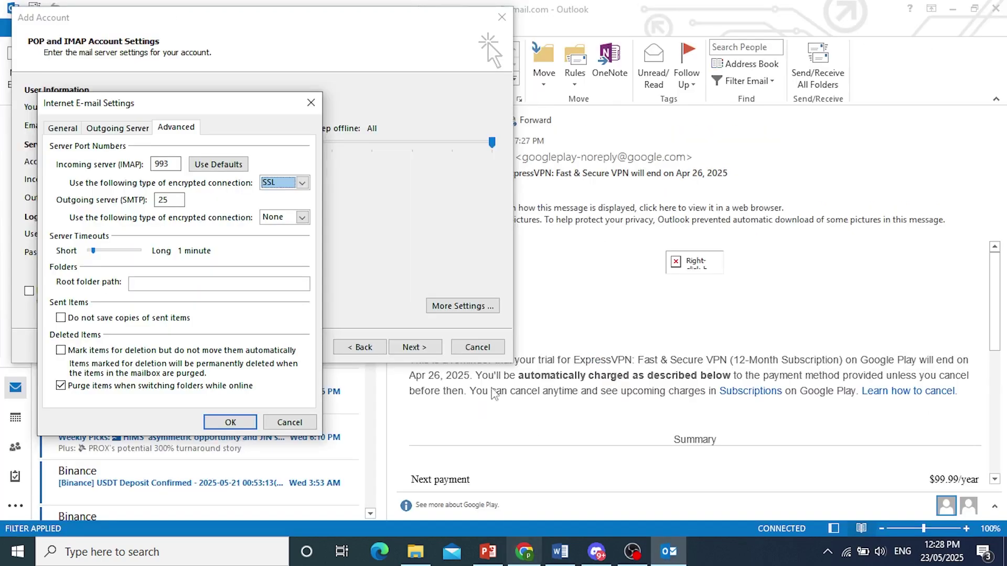
double_click(177, 199)
key(ctrl+v)
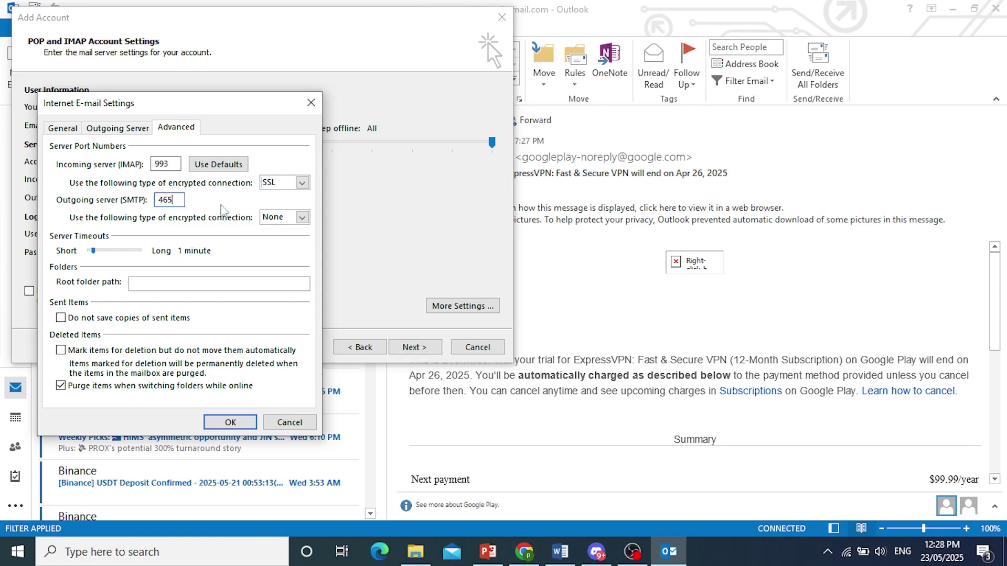
click(302, 218)
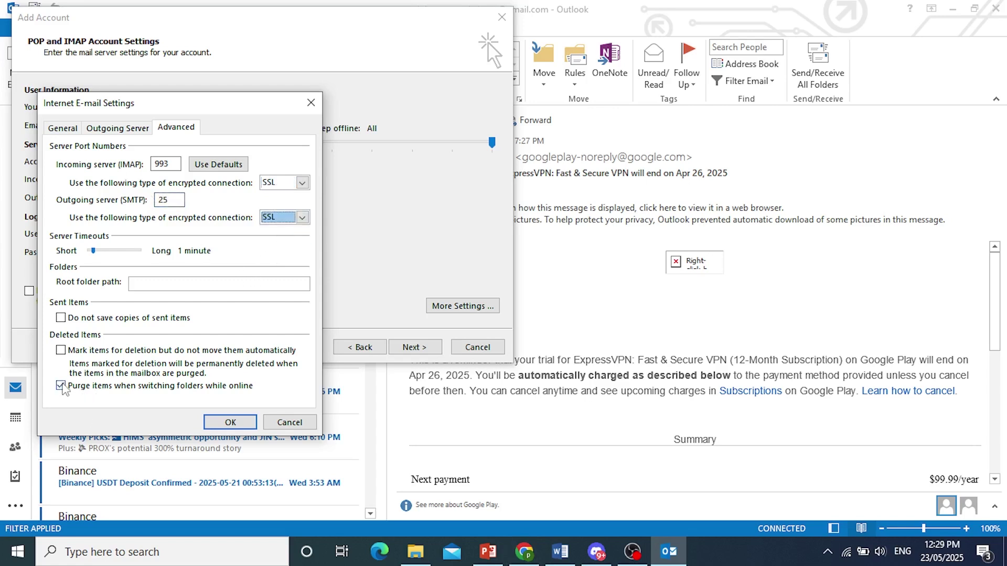
click(229, 423)
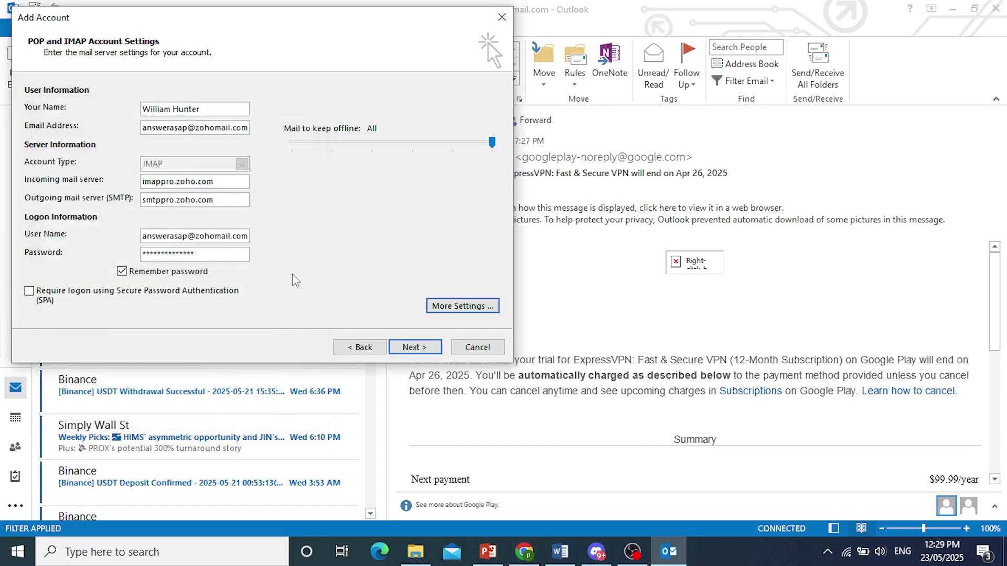
click(406, 346)
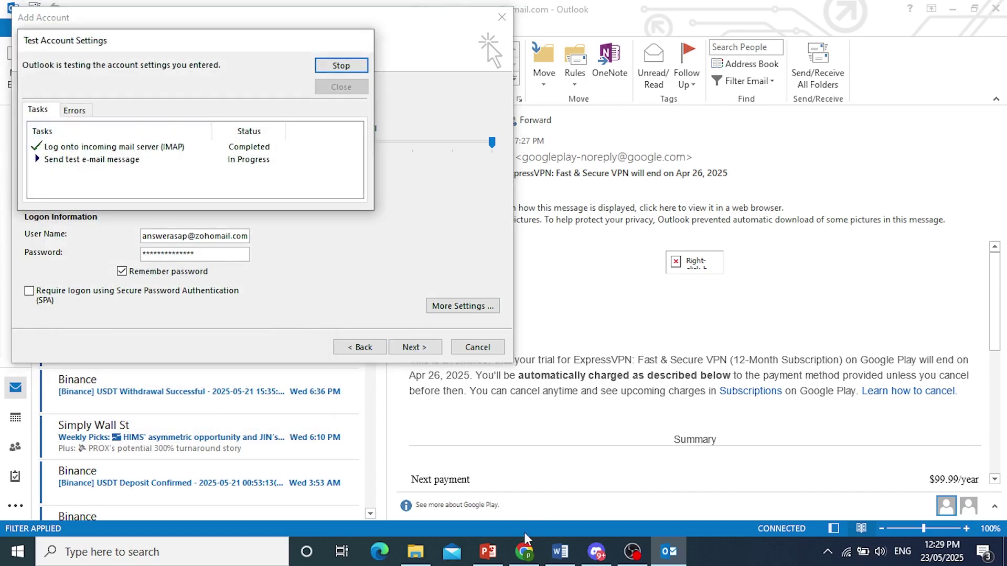
click(525, 552)
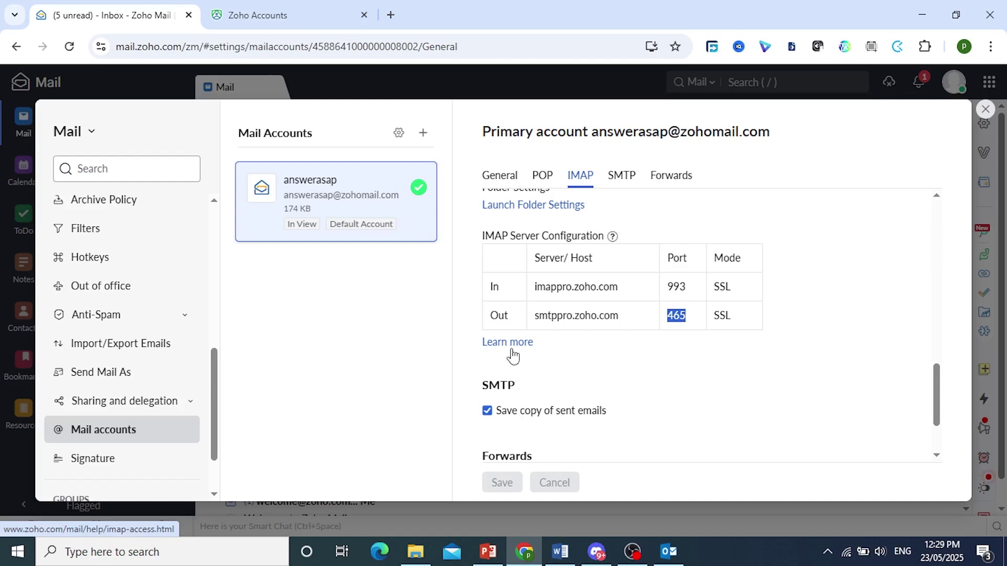
click(769, 548)
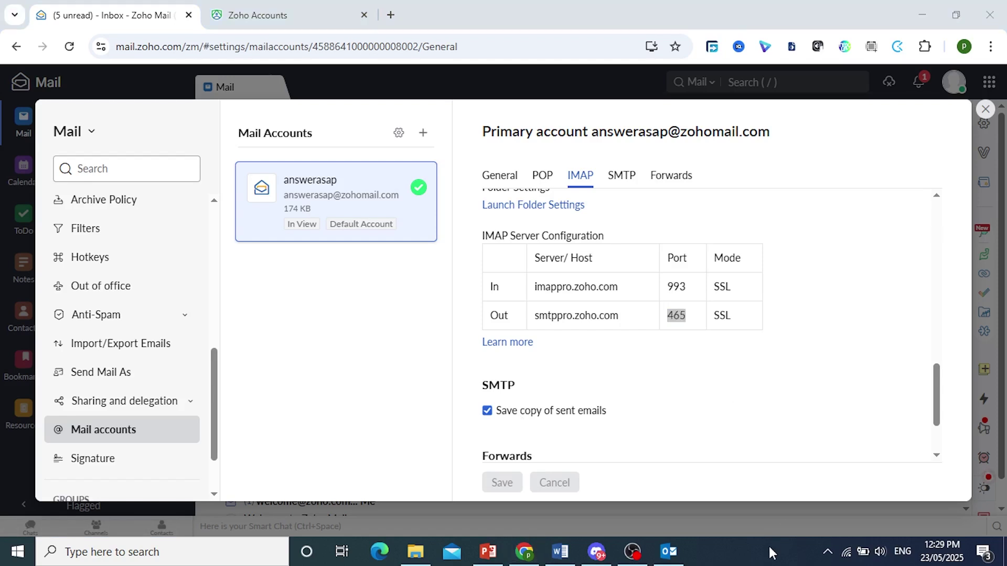